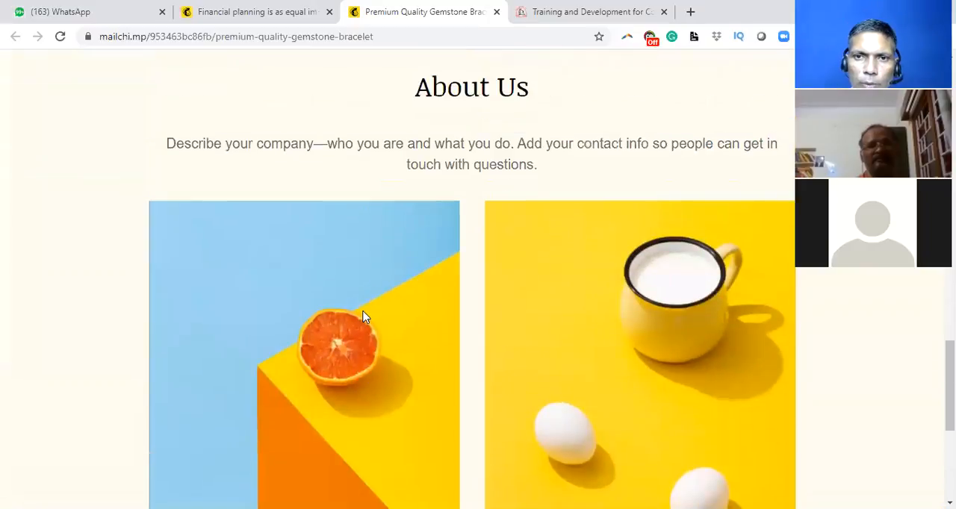
scroll(363, 317, up, 1)
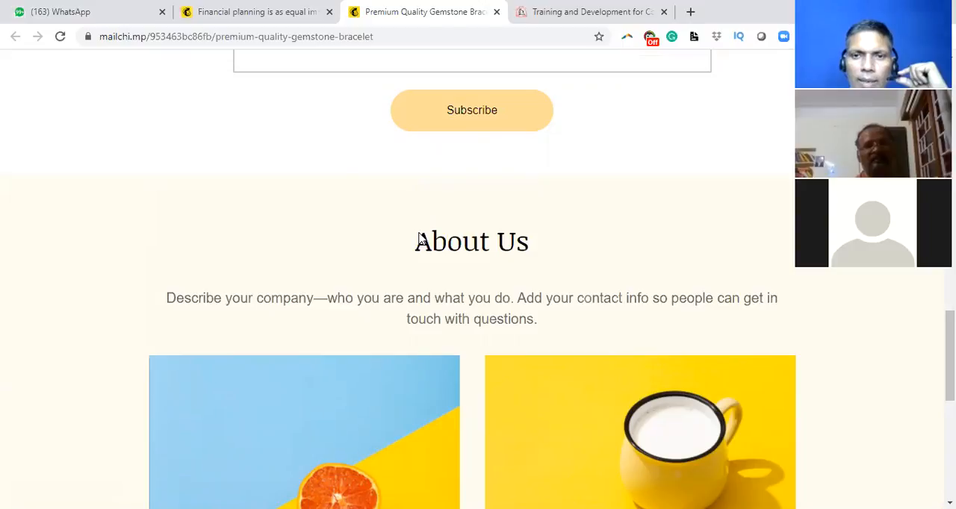
Step: Close the gemstone bracelet and financial planning campaign pages
scroll(480, 267, up, 6)
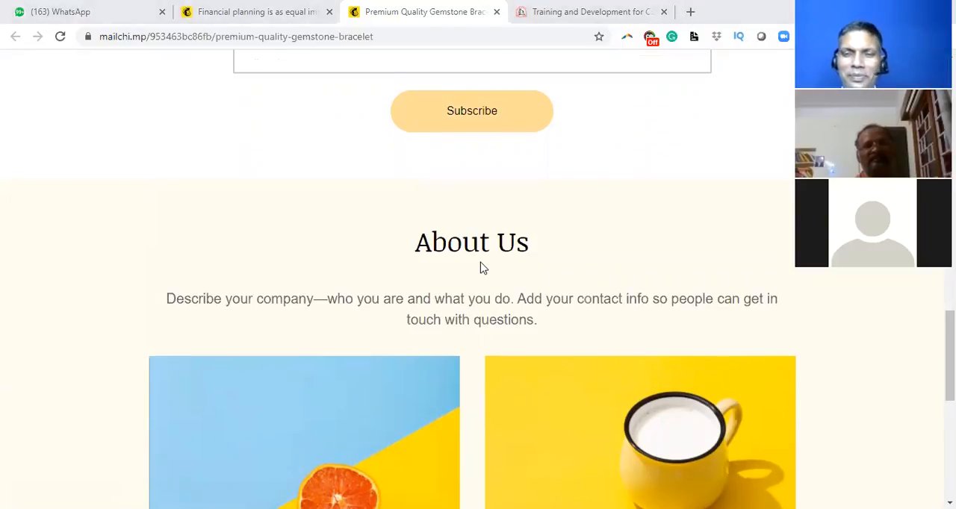
scroll(481, 267, up, 5)
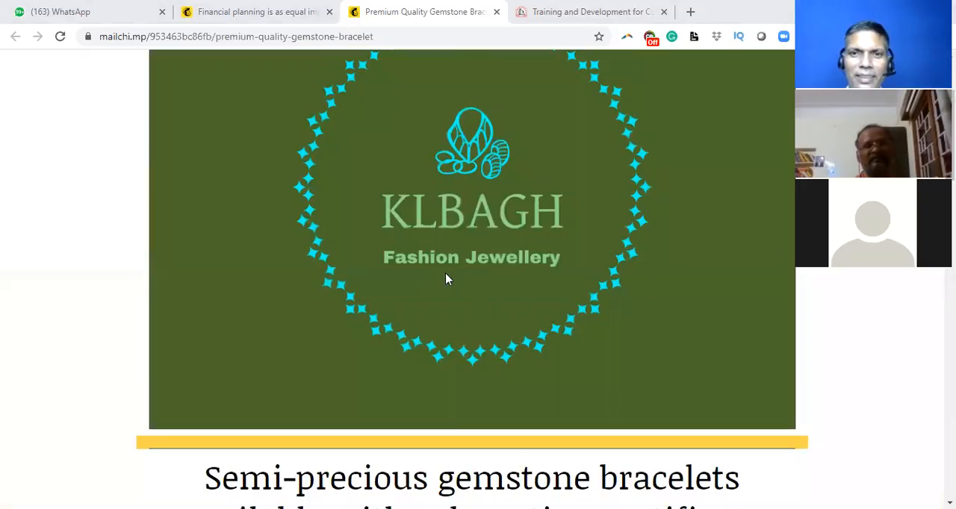
click(495, 13)
click(287, 12)
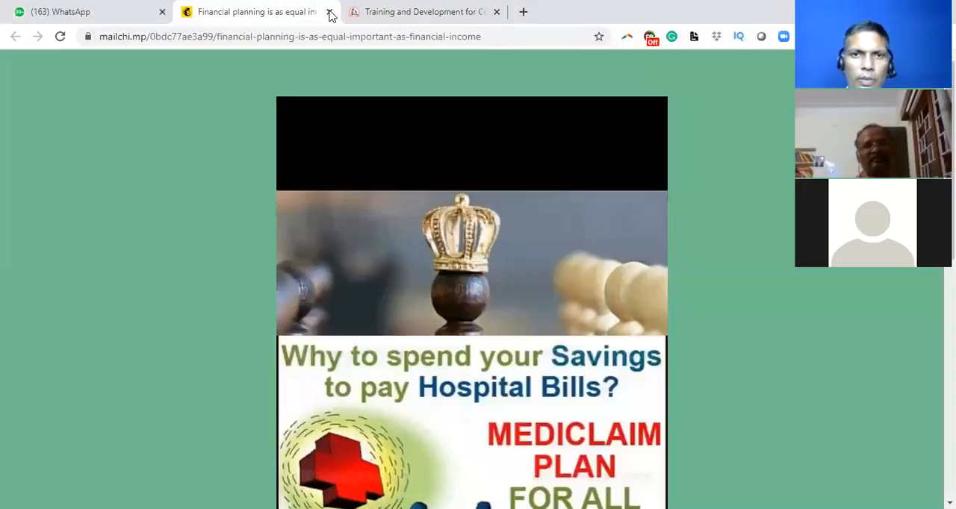
click(328, 12)
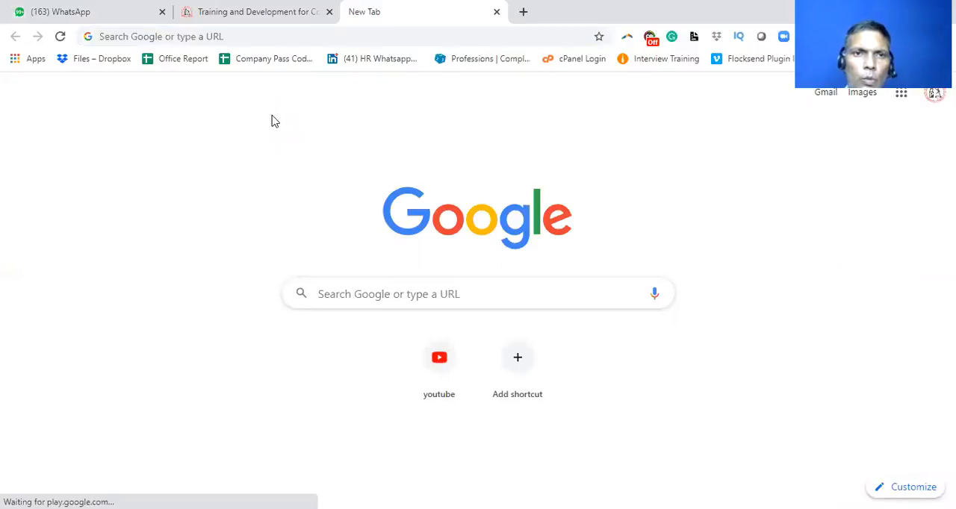
Step: Open the mailchimp.com website in the new browser tab
click(127, 35)
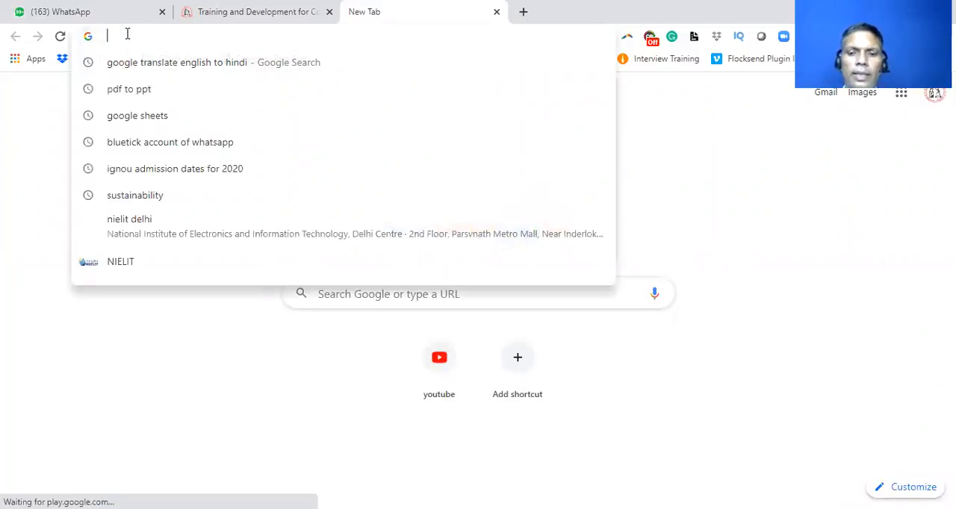
text(mail)
key(Return)
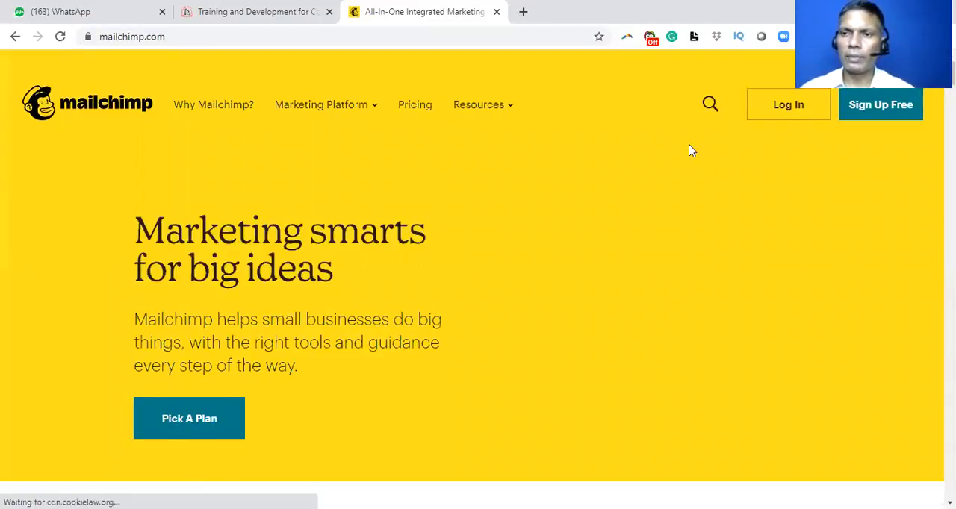
Step: Log in to Mailchimp with the saved credentials and dismiss the new navigation welcome message
click(790, 106)
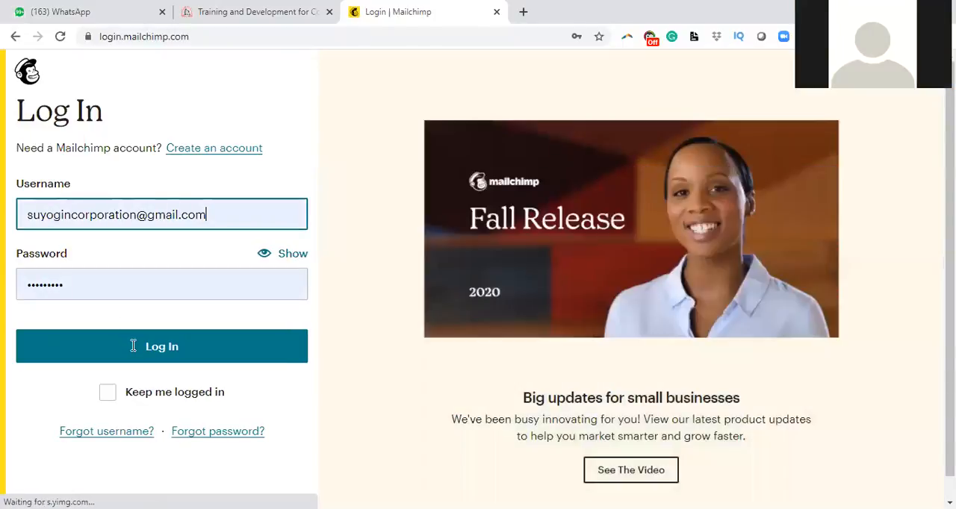
click(133, 348)
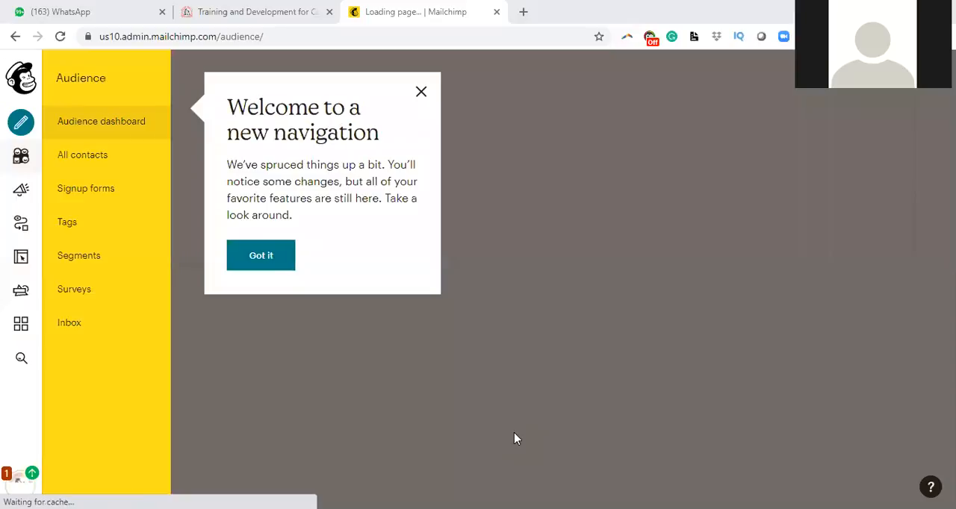
click(421, 94)
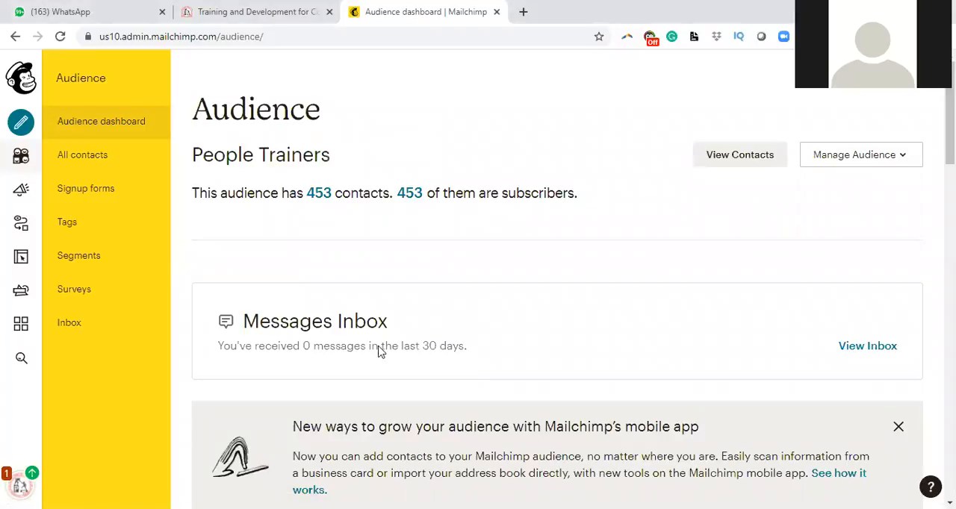
Step: Review the People Trainers audience dashboard, including contact sources, tags and predicted demographics, dismissing the new features announcement
scroll(397, 232, down, 1)
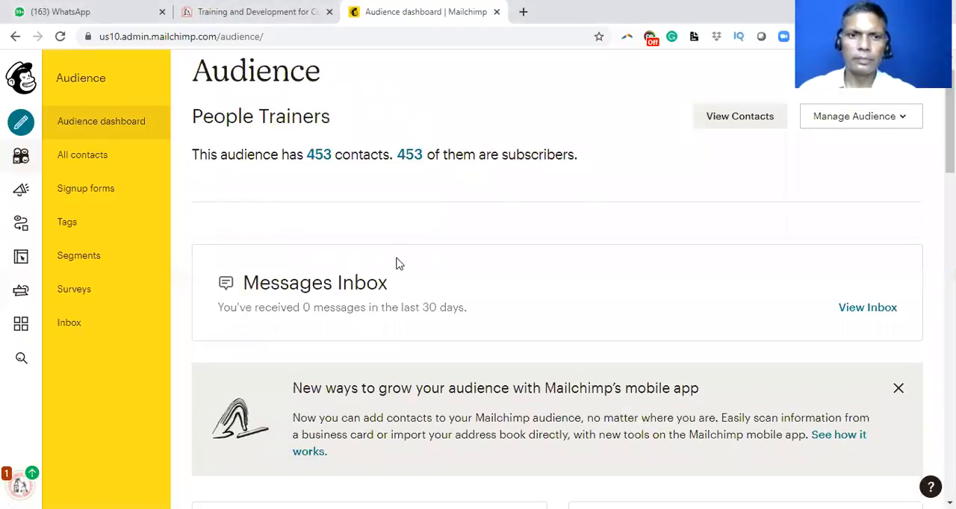
scroll(396, 262, down, 3)
scroll(394, 271, down, 10)
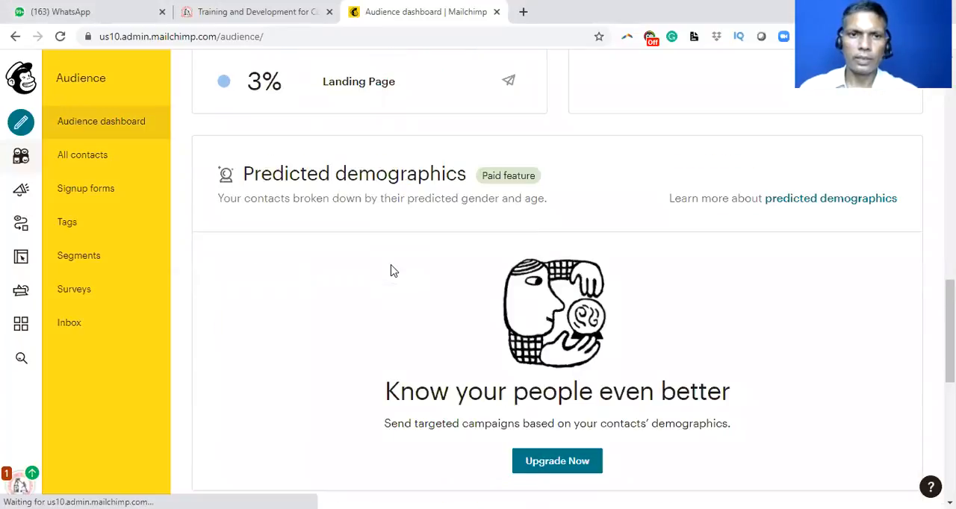
scroll(394, 270, up, 6)
scroll(393, 270, up, 7)
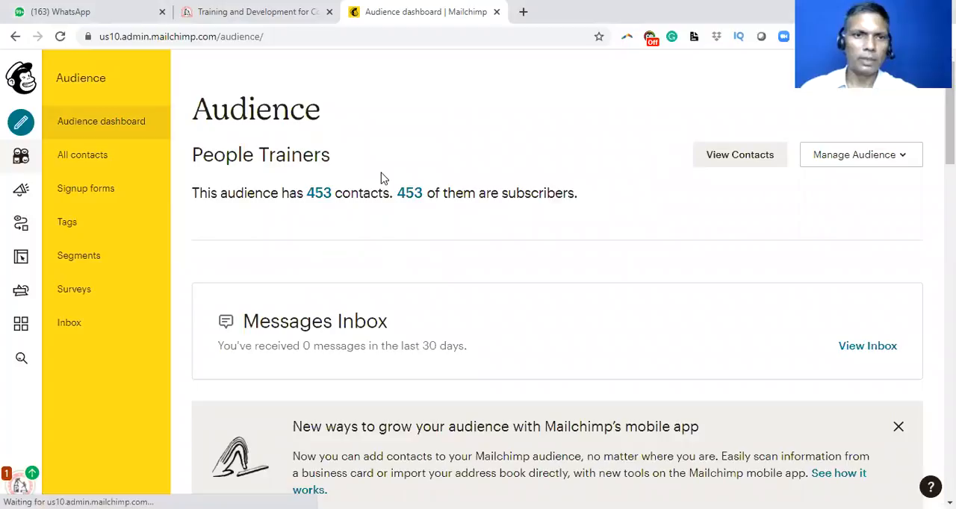
click(88, 122)
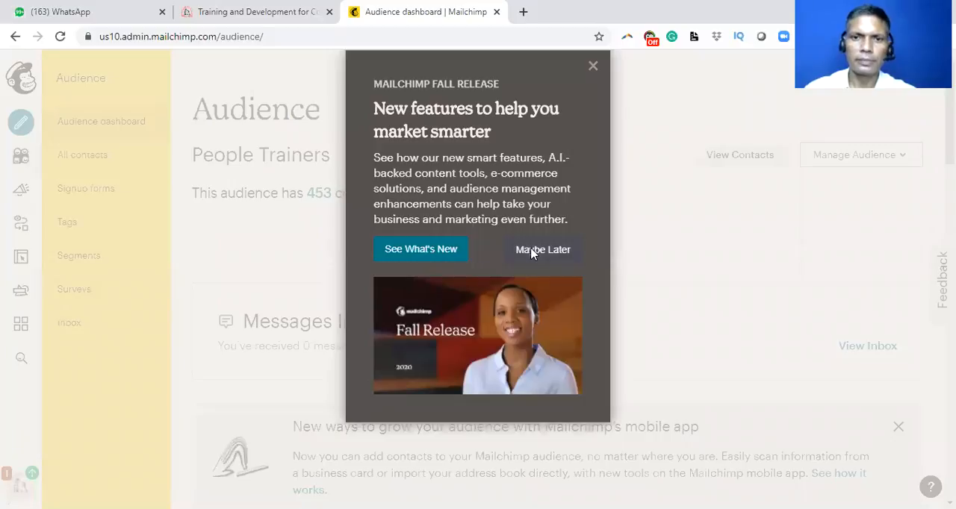
click(64, 232)
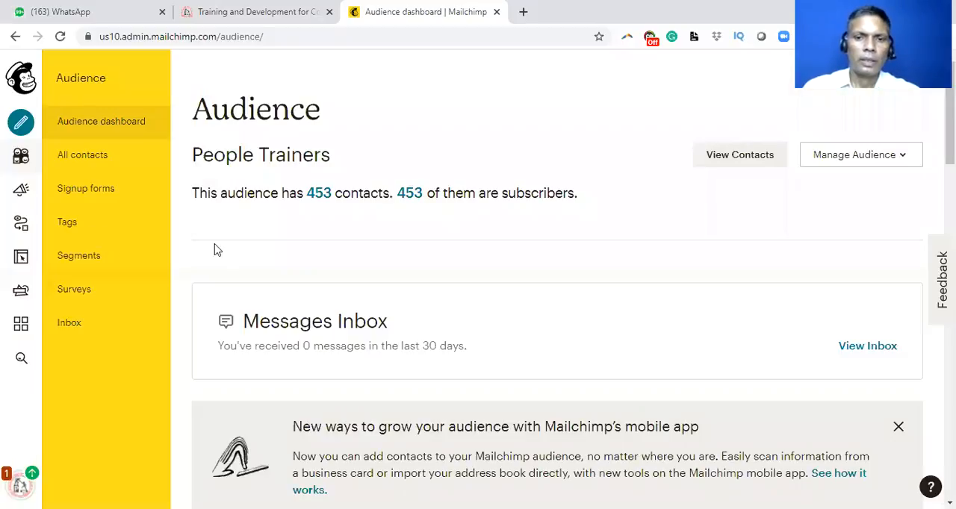
scroll(329, 294, down, 5)
scroll(328, 294, down, 5)
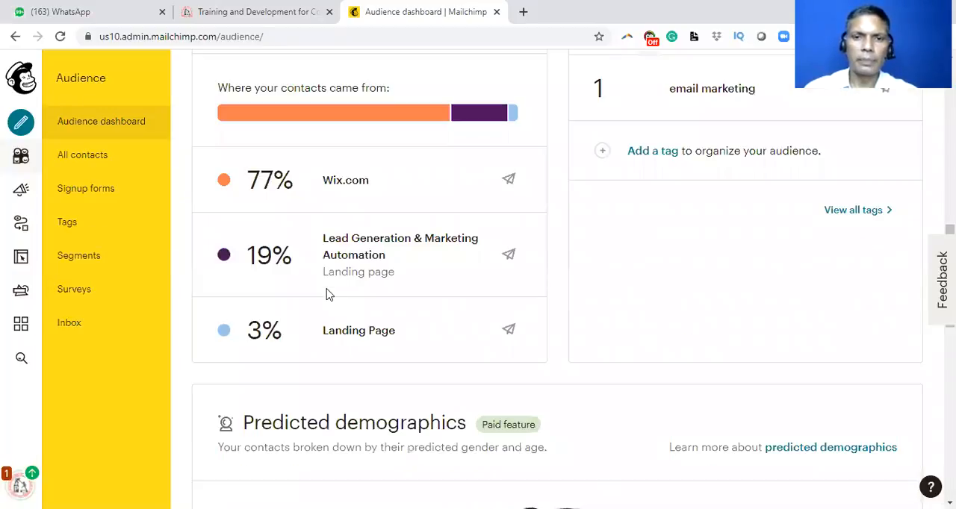
scroll(328, 294, up, 6)
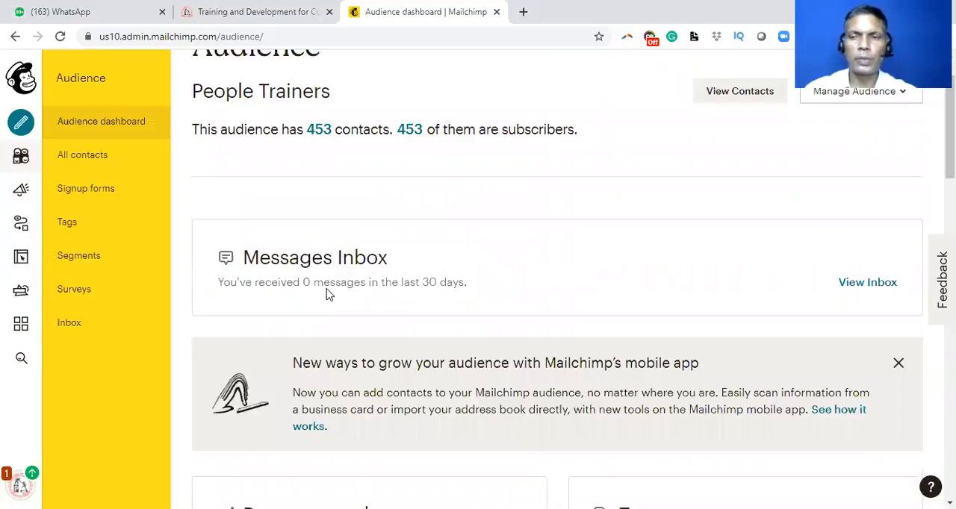
scroll(328, 295, up, 1)
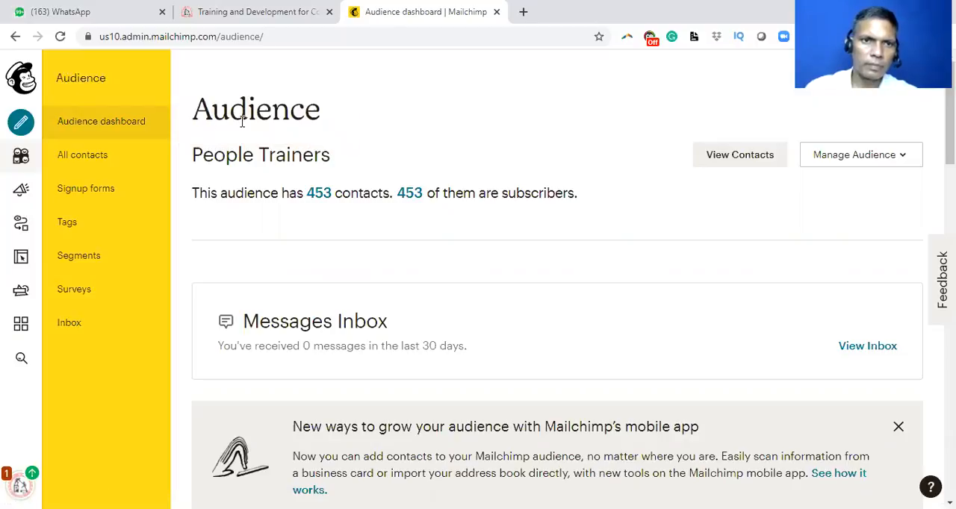
Step: Create a regular email campaign named "Ramayana"
click(22, 127)
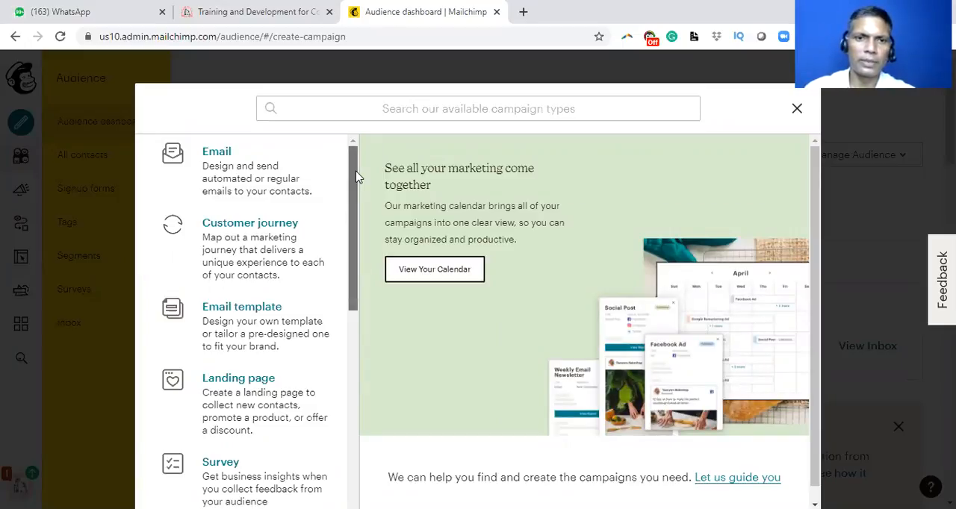
click(233, 173)
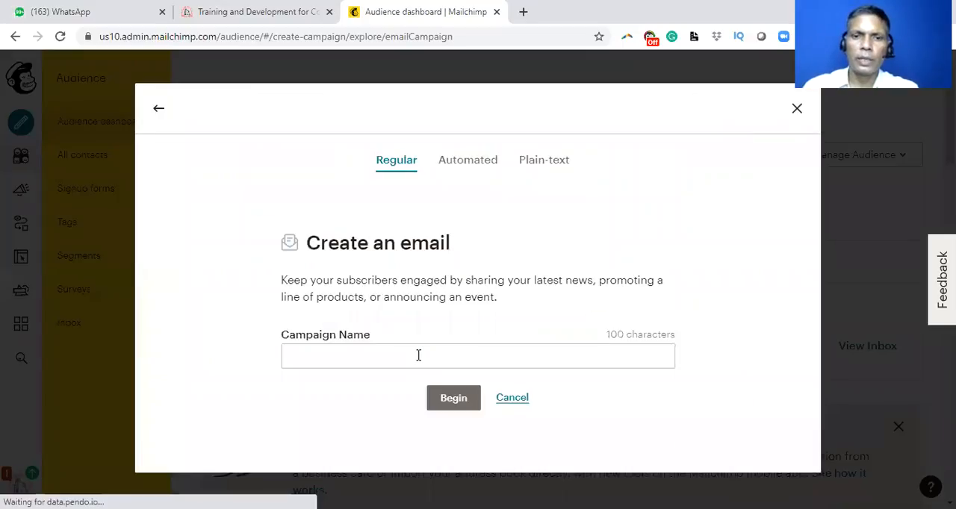
click(418, 355)
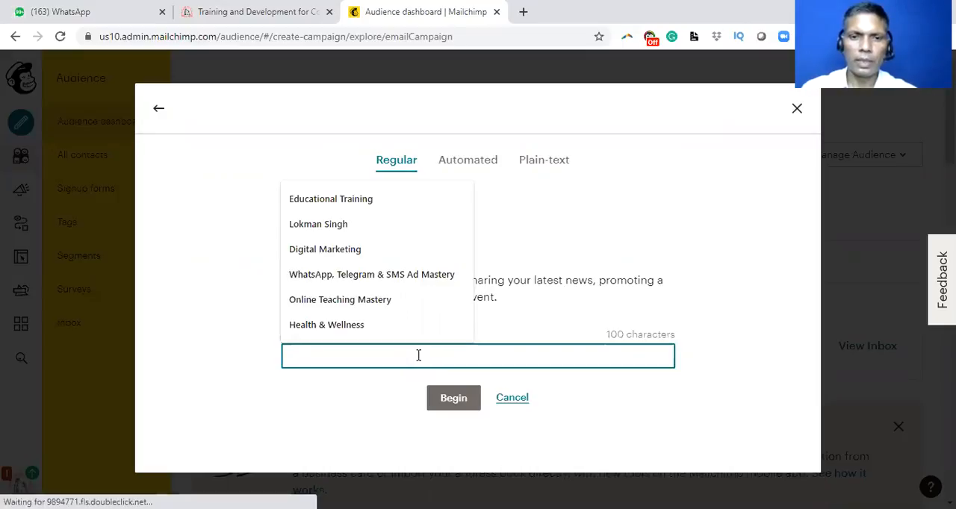
text(Ramayana)
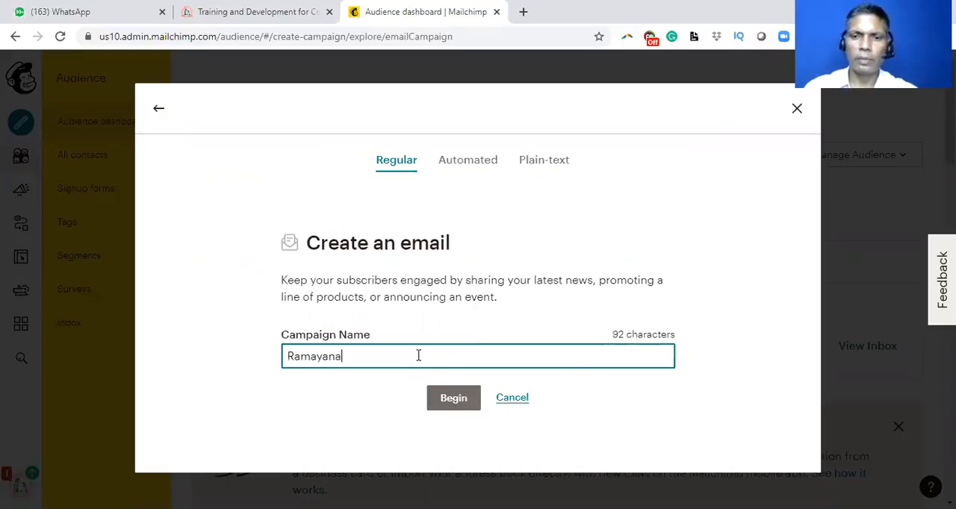
key(Tab)
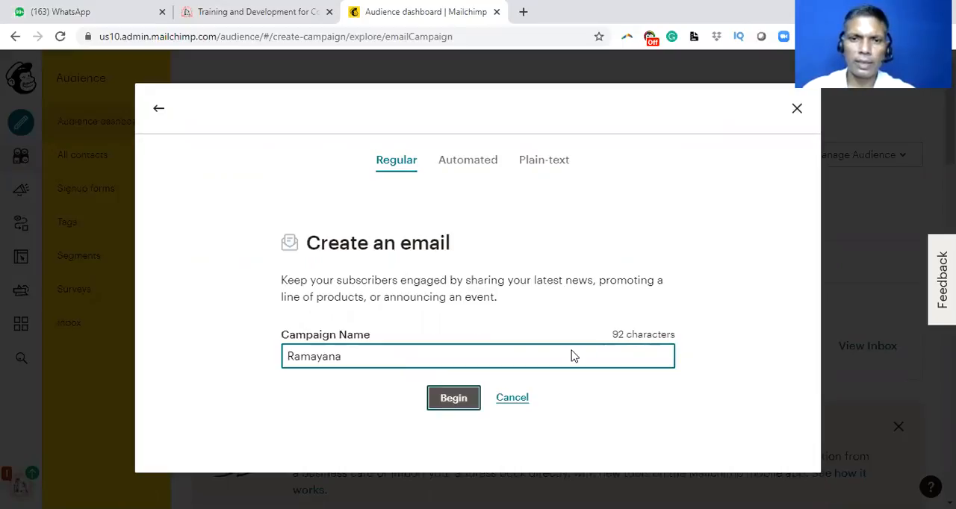
key(Return)
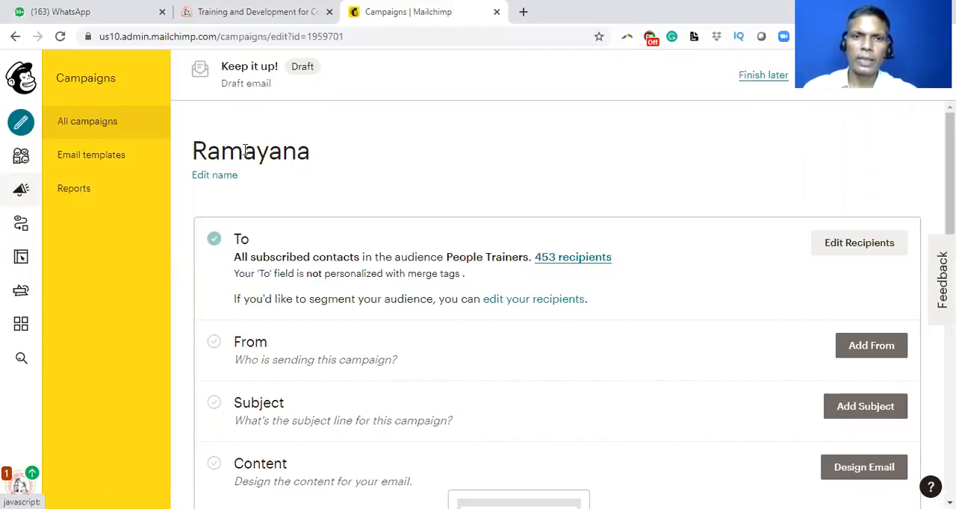
Step: Check the recipient audience and segment choices, and save the recipients as People Trainers with all subscribers in audience
double_click(305, 144)
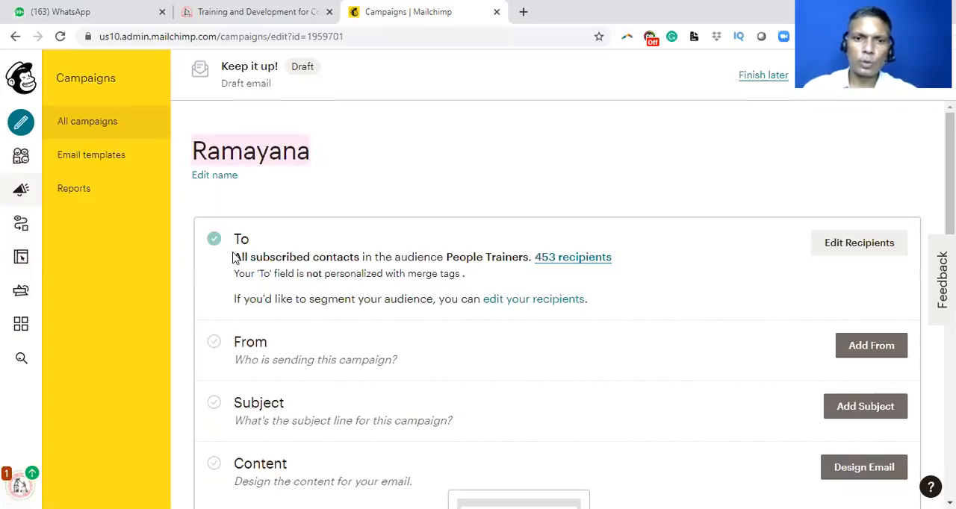
drag(239, 258, 575, 255)
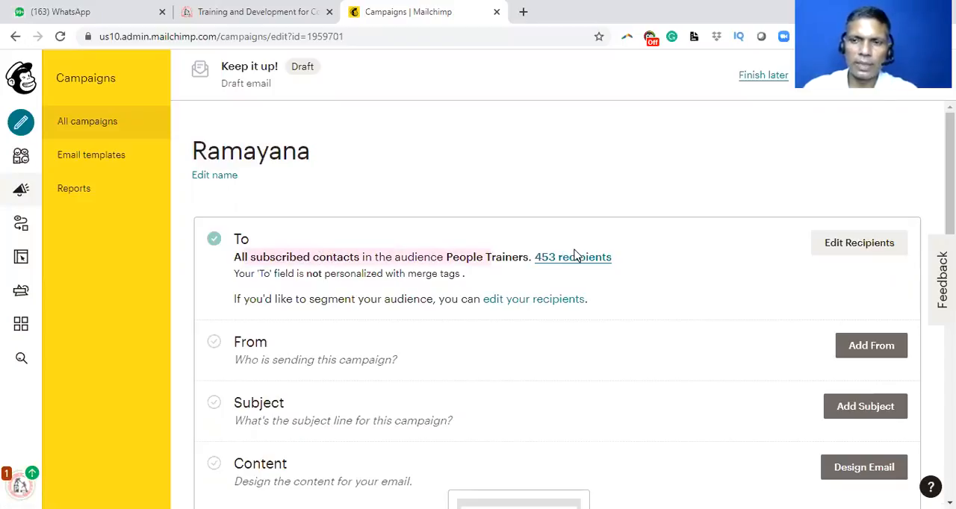
click(884, 248)
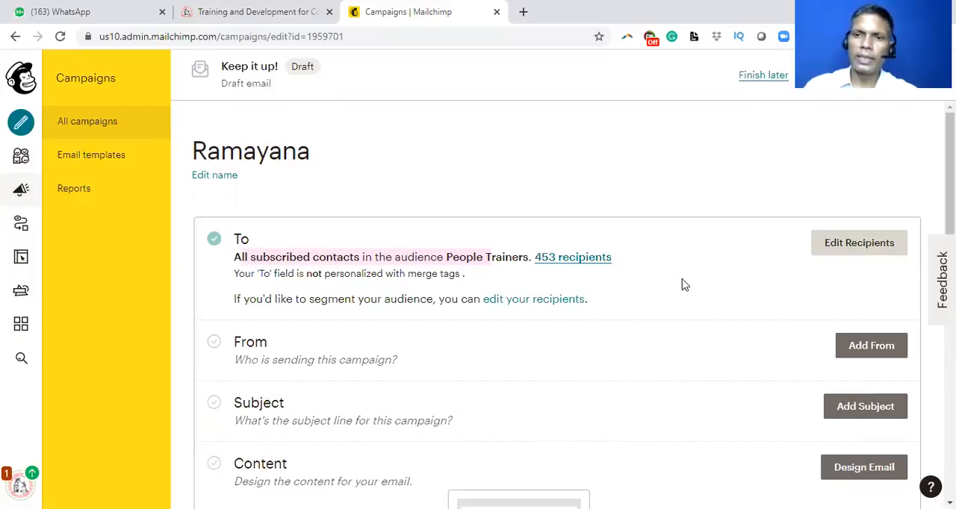
click(856, 246)
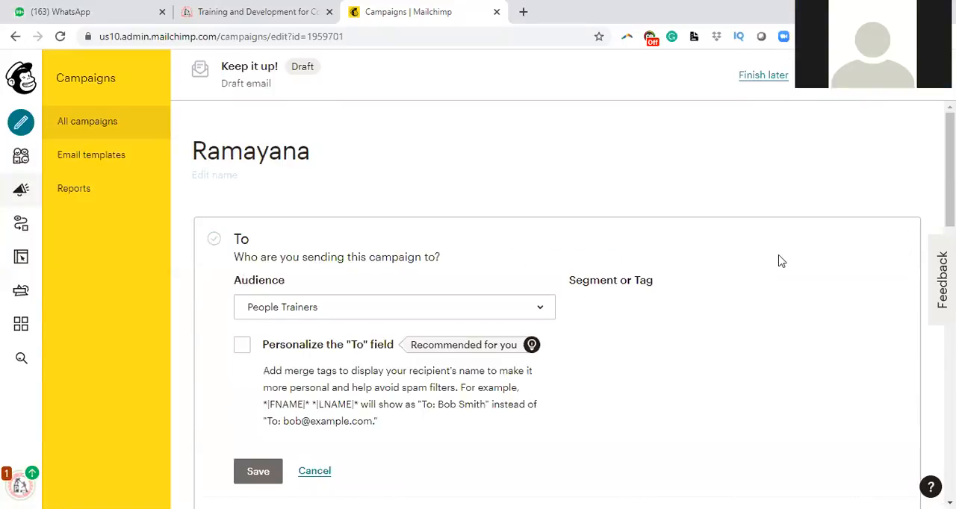
click(513, 312)
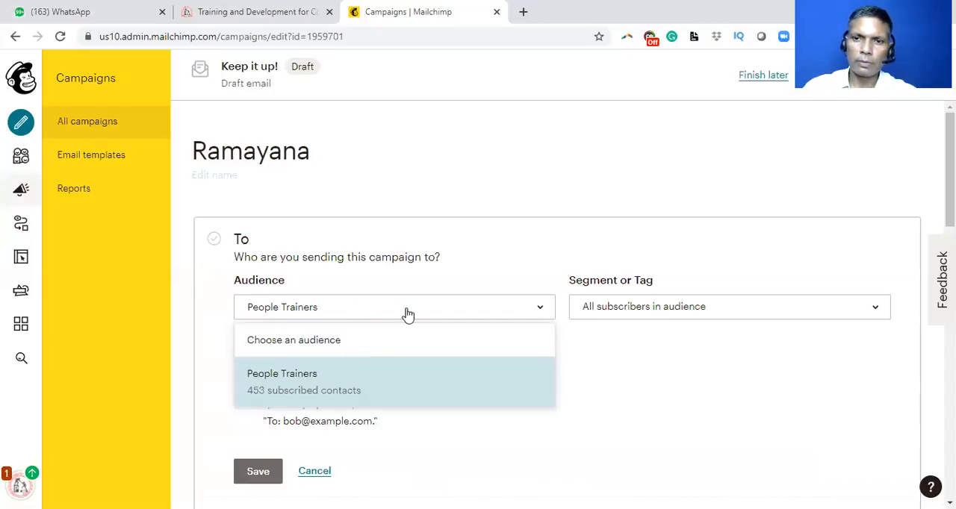
click(555, 206)
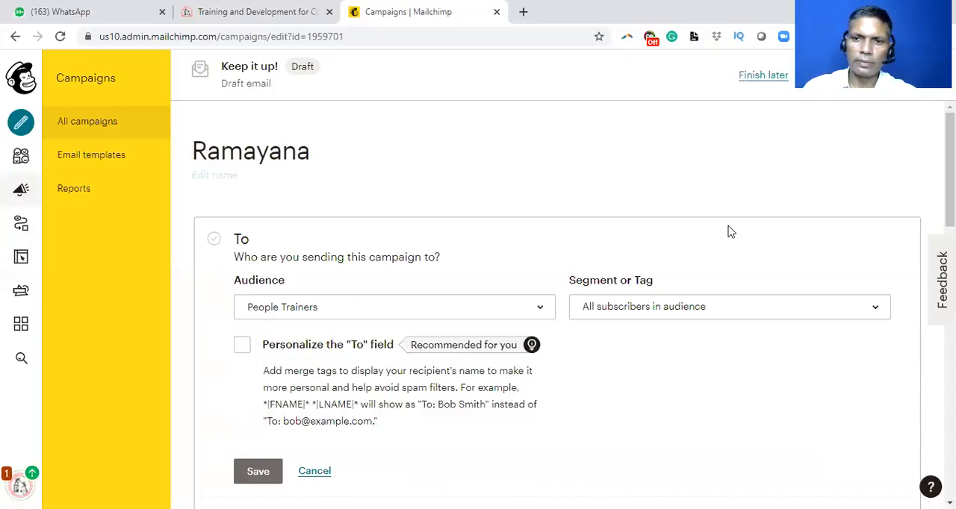
click(723, 319)
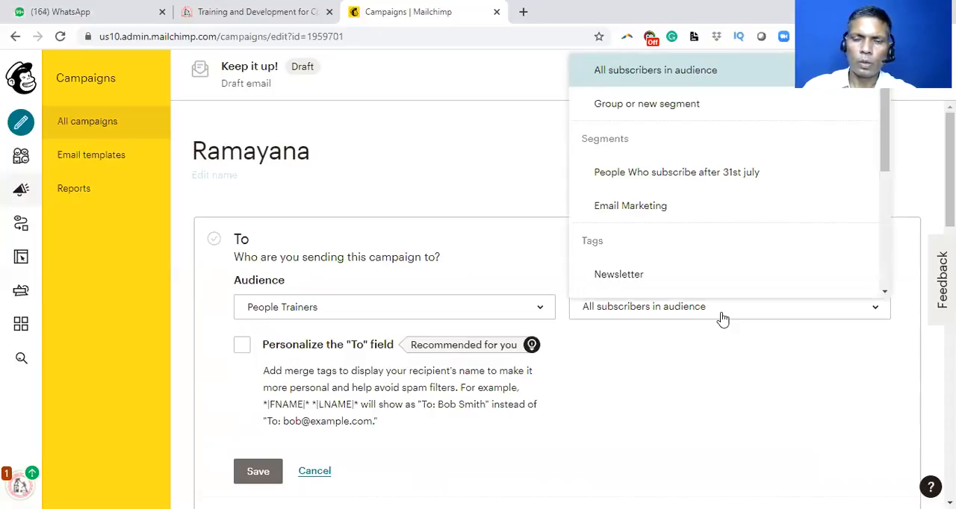
click(502, 177)
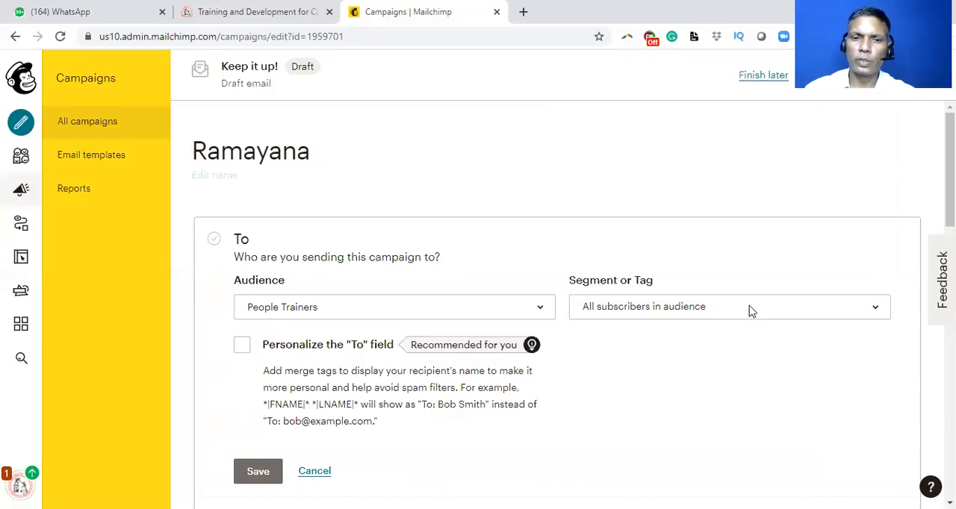
scroll(783, 342, down, 3)
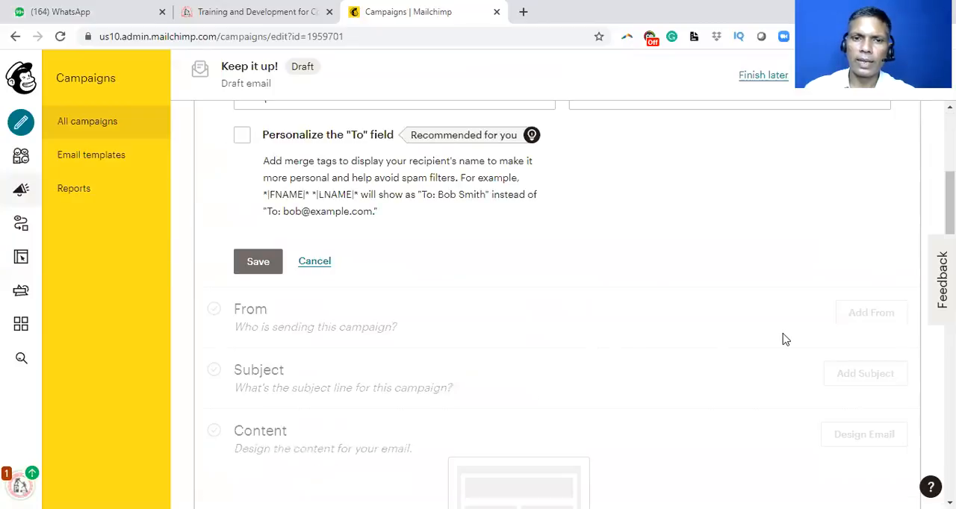
click(258, 262)
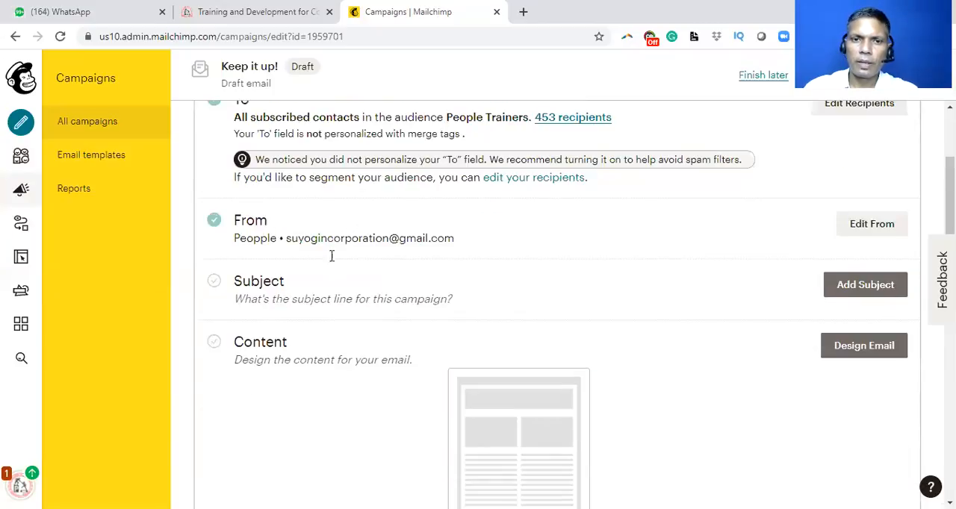
Step: Set the campaign's From name to "People Trainers", keeping the existing sender email address, and save it
click(871, 225)
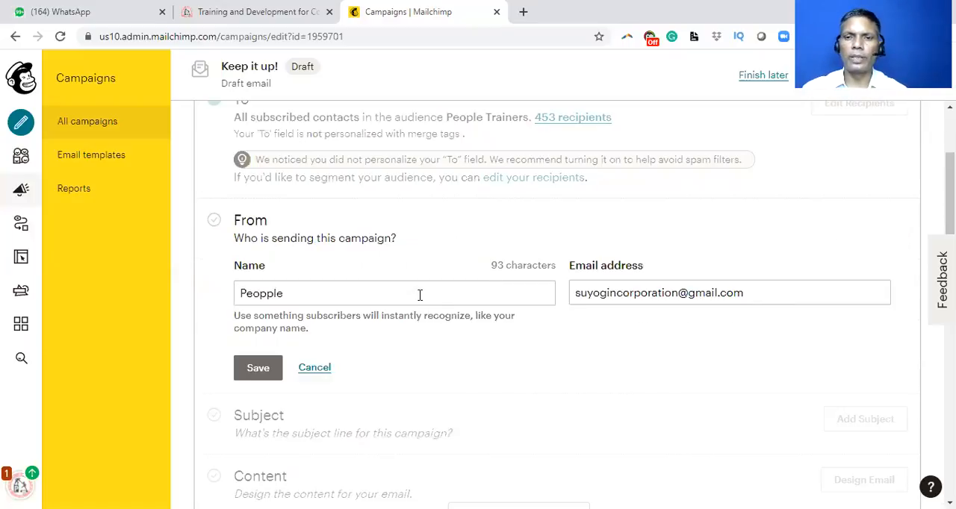
click(586, 297)
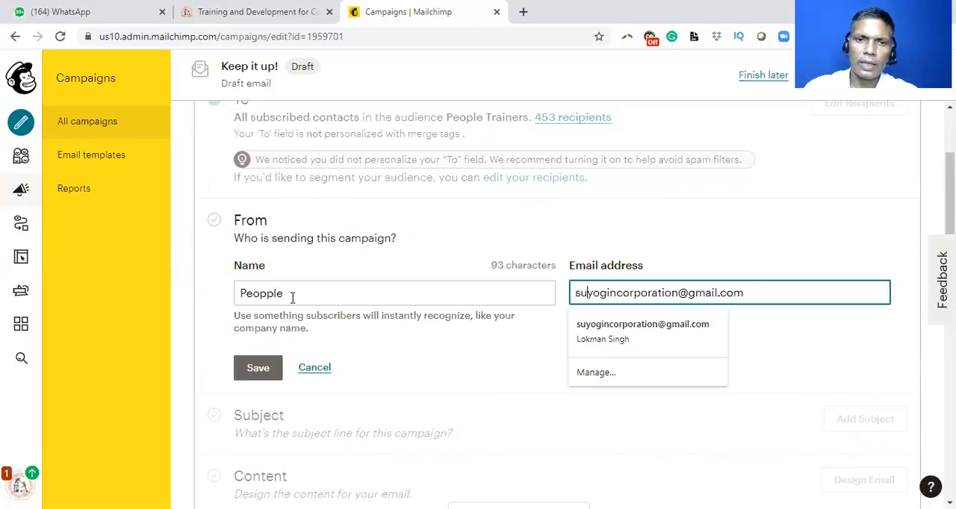
key(shift+Tab)
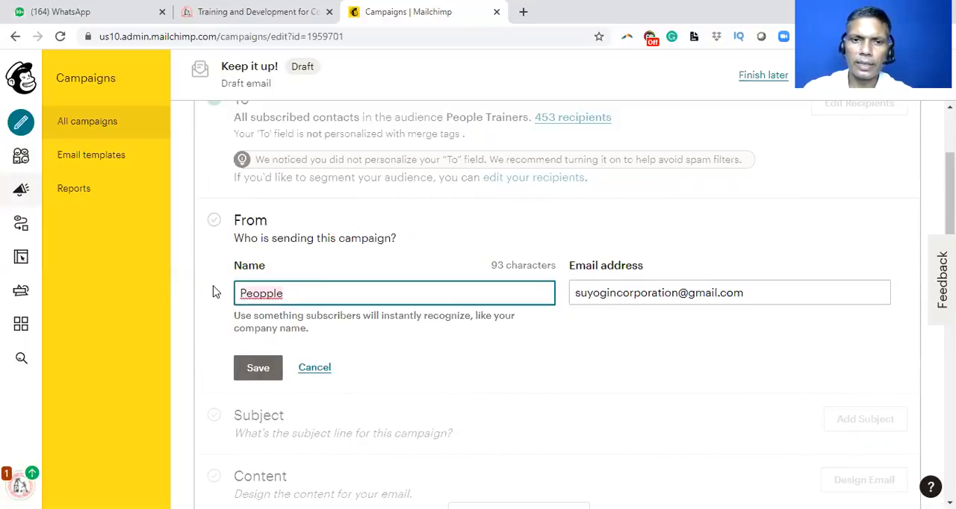
text(People T)
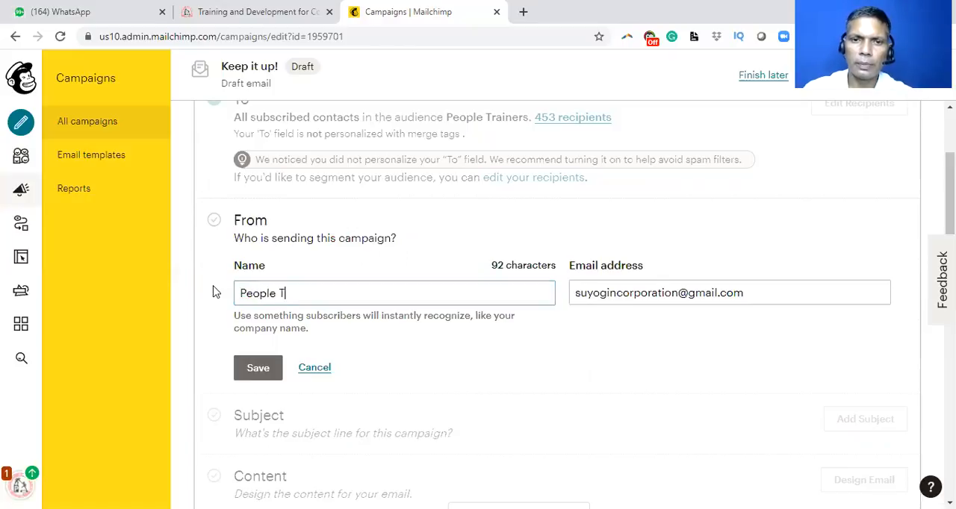
text(rain)
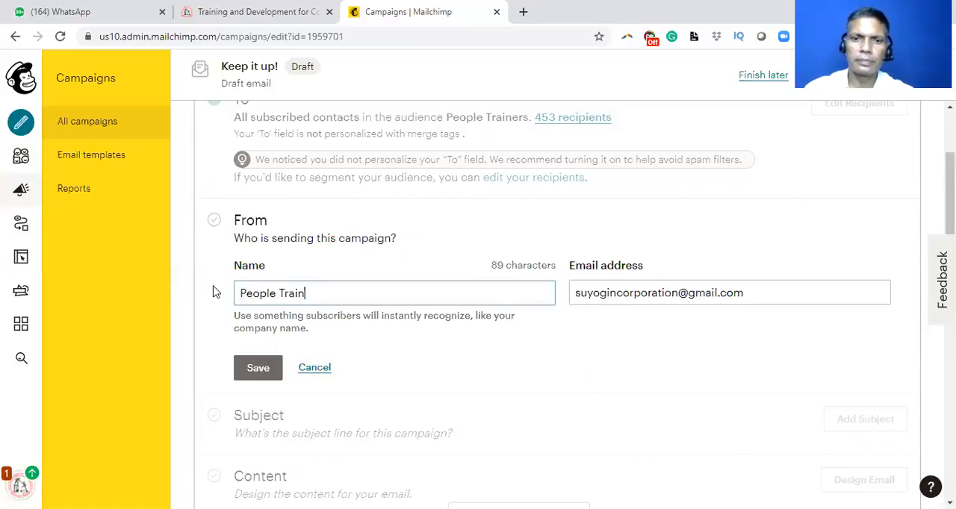
text(ers)
key(Return)
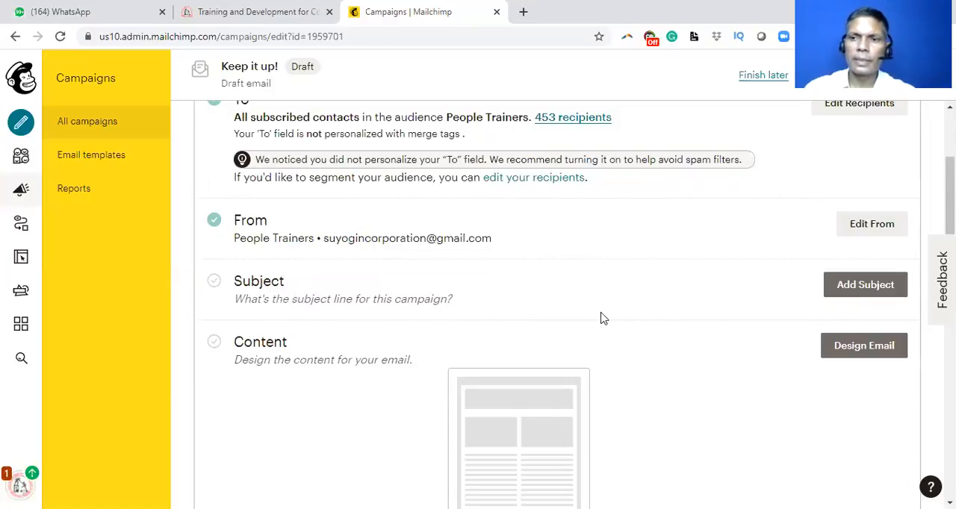
Step: Add the subject line "Ramayana in New Era" with the preview text left blank, and save it
click(851, 284)
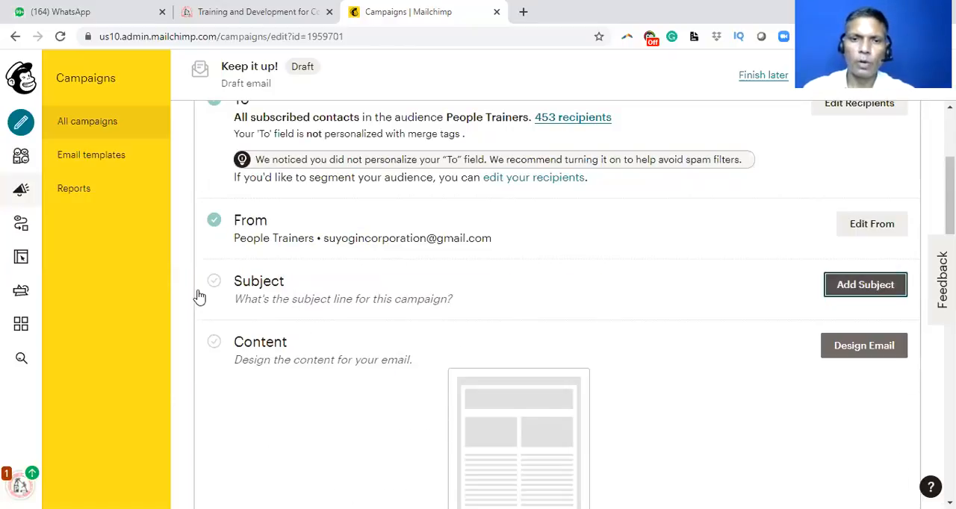
click(348, 303)
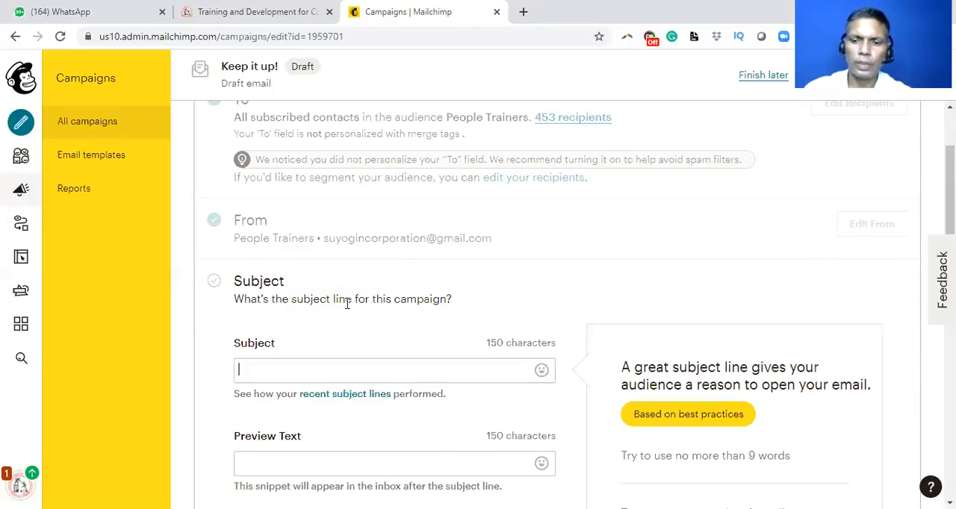
text(Ramaa)
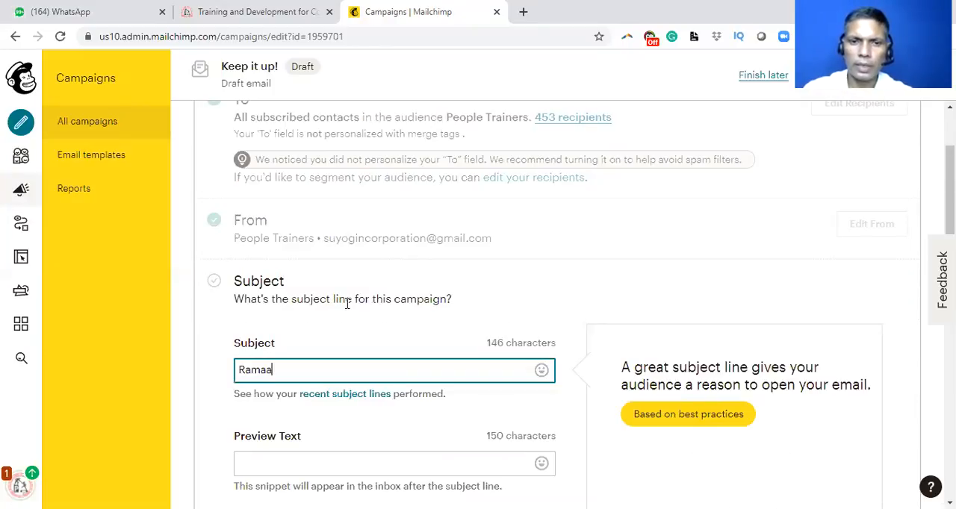
key(BackSpace)
text(yana)
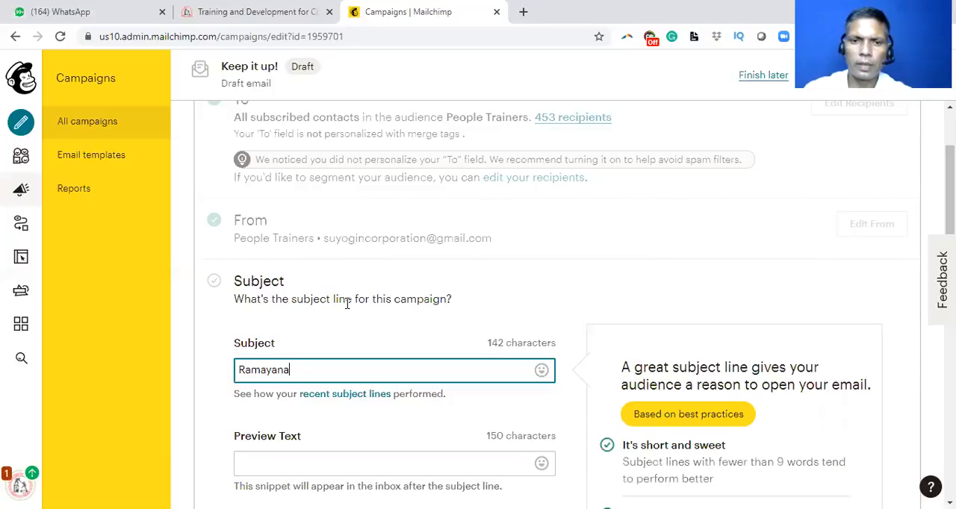
text( in New Era)
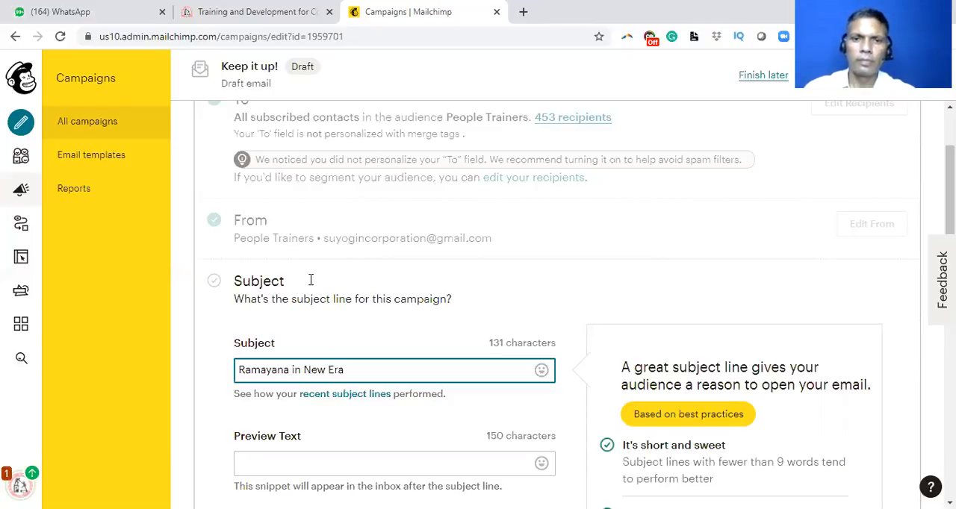
scroll(311, 256, down, 3)
click(310, 256)
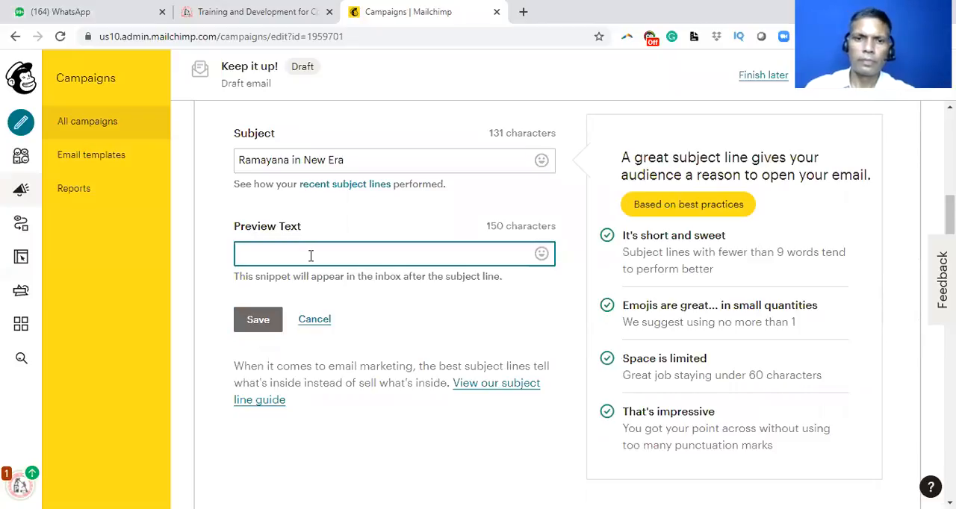
click(258, 320)
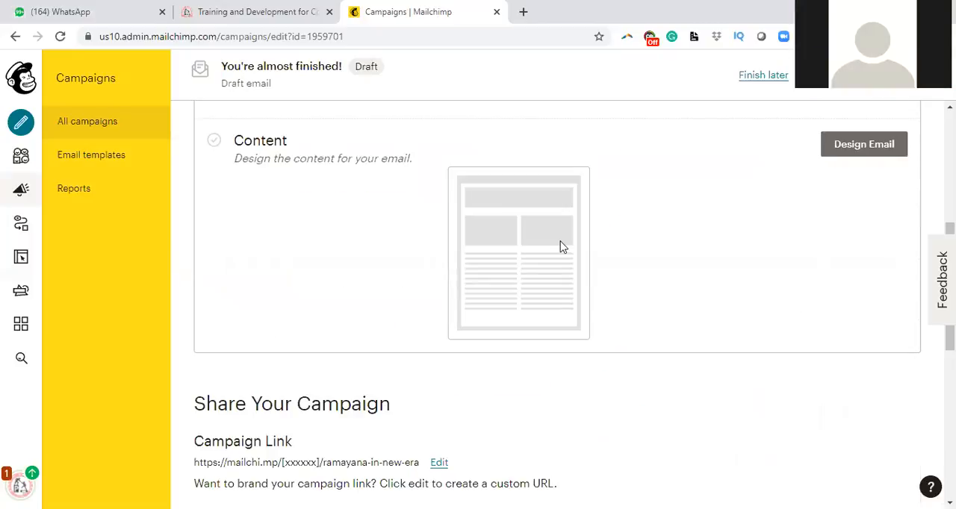
Step: Start designing the email content, compare the featured and basic layouts, and choose the Sell Products template
click(875, 153)
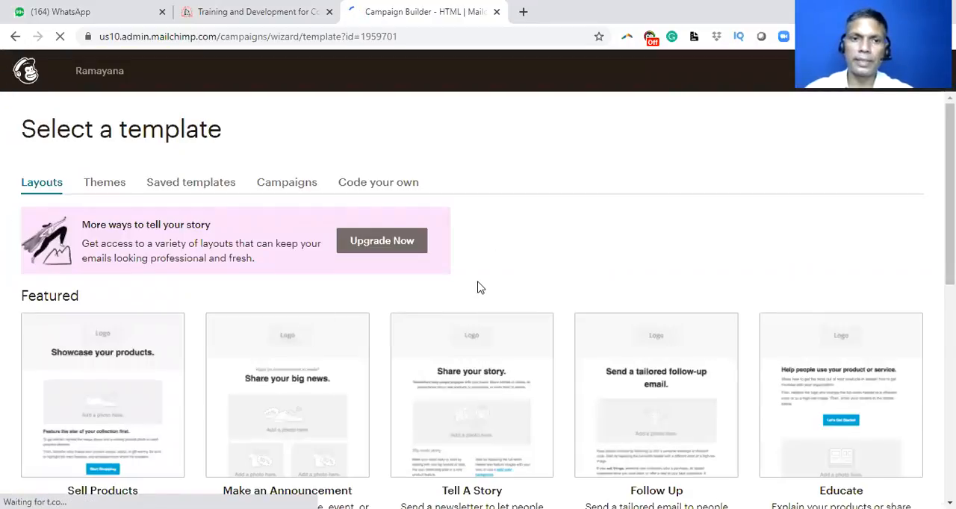
scroll(167, 300, down, 1)
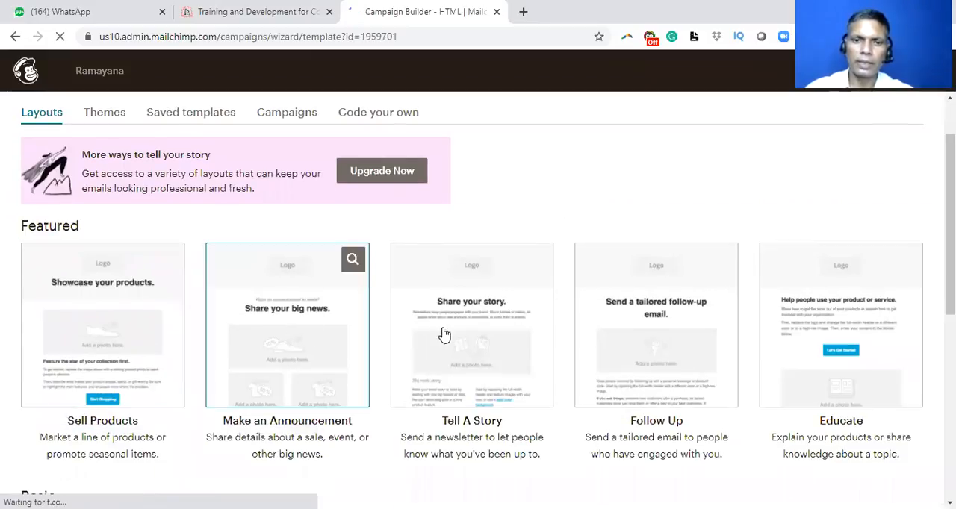
scroll(470, 321, down, 1)
scroll(642, 248, down, 1)
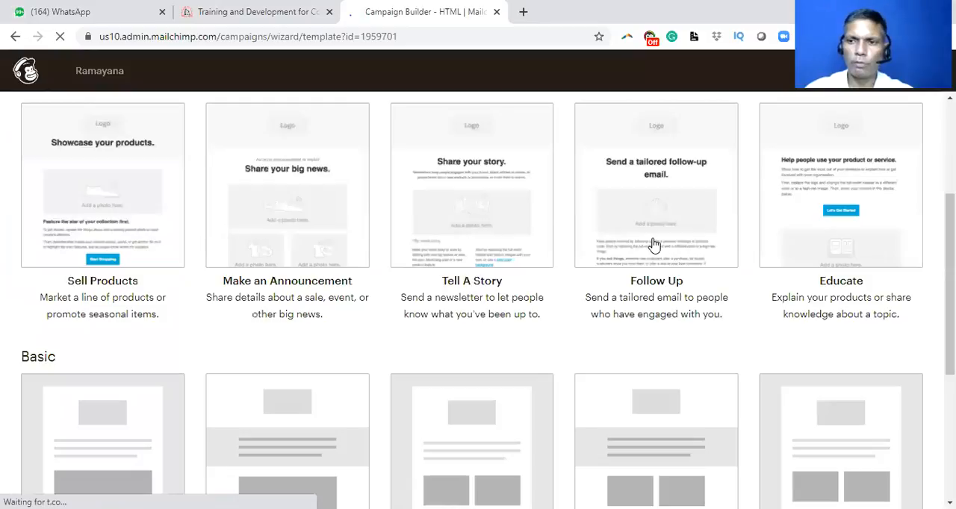
scroll(560, 307, down, 1)
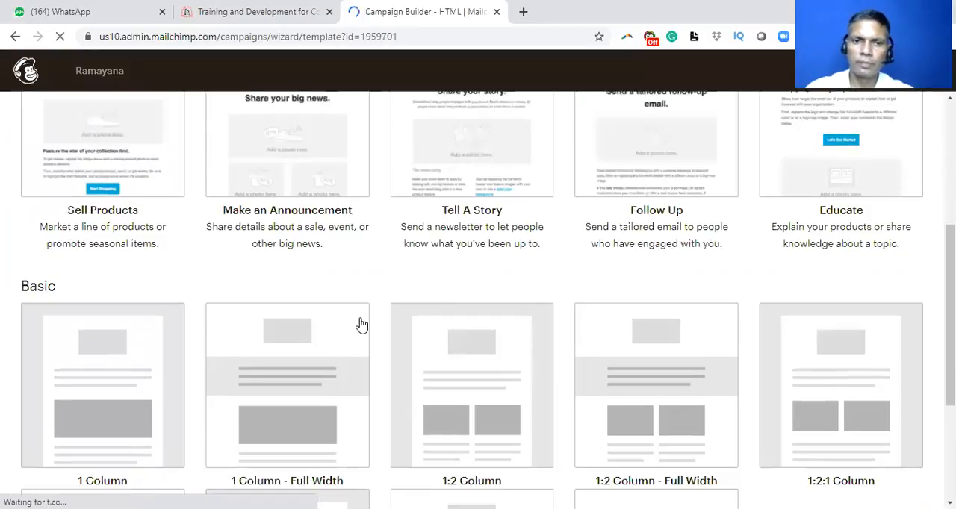
scroll(216, 310, down, 2)
scroll(287, 284, down, 1)
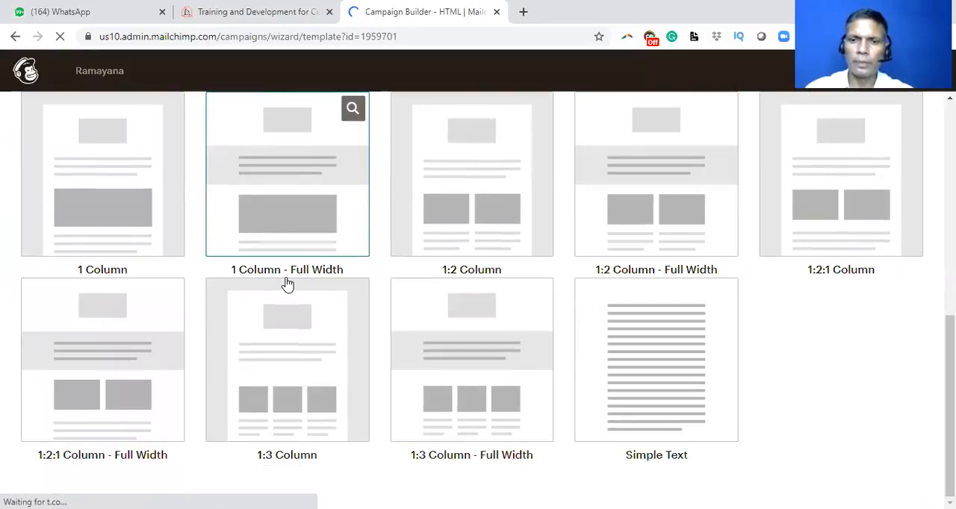
scroll(288, 284, up, 6)
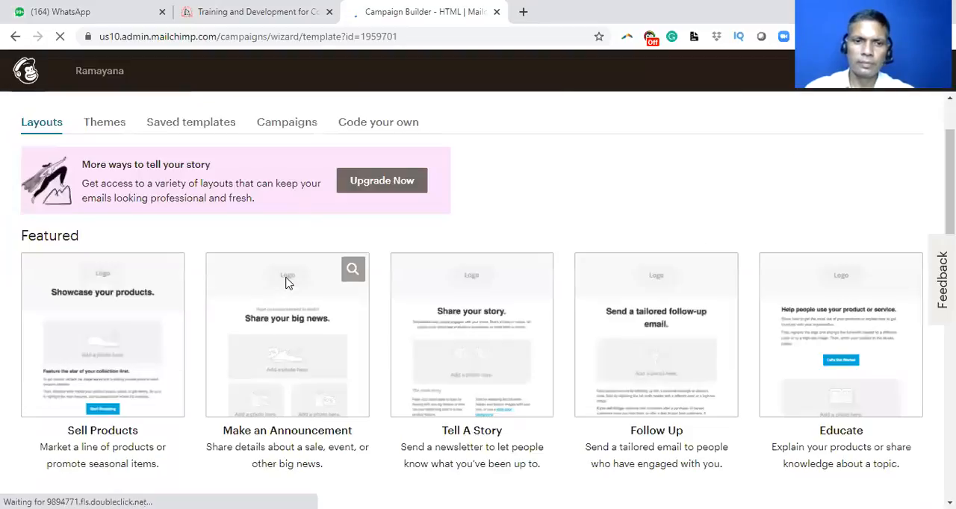
scroll(122, 346, up, 1)
scroll(115, 343, down, 1)
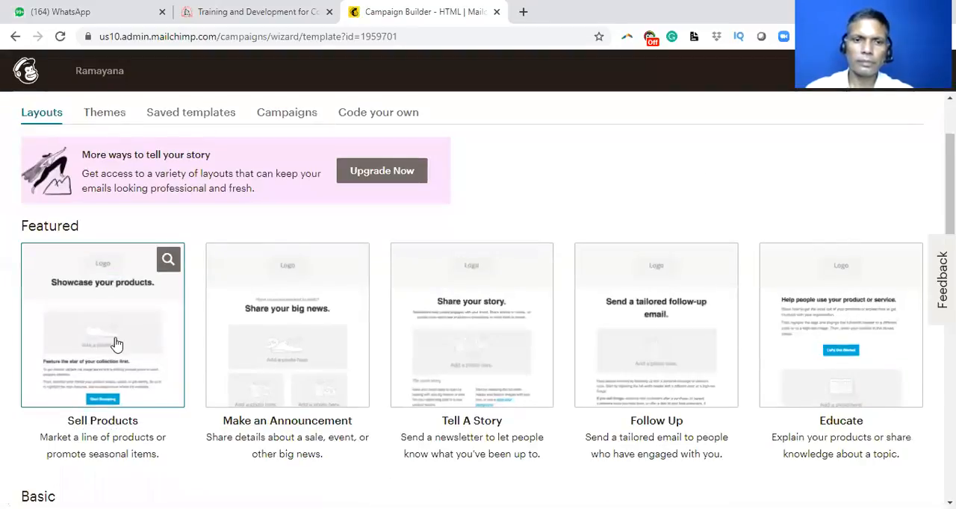
click(116, 344)
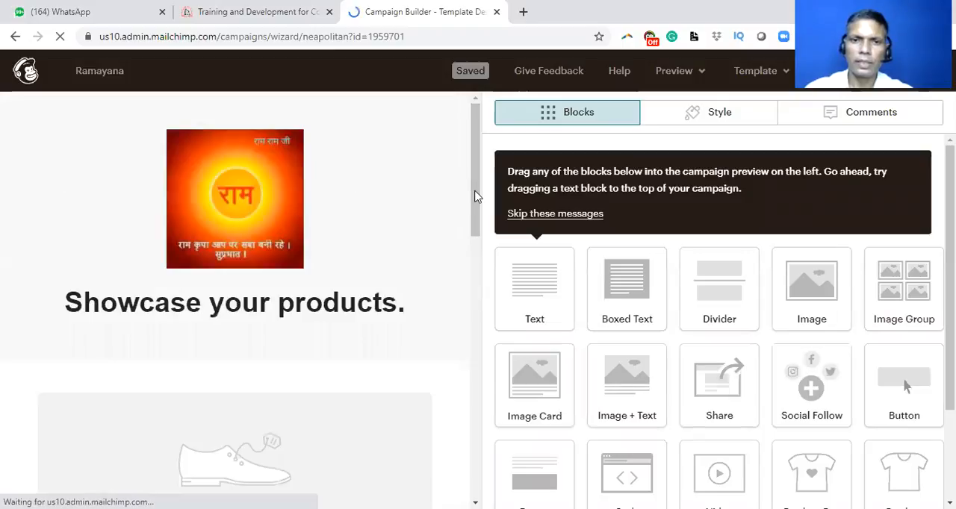
Step: Replace the template's header logo with logo common.png from My Files and reduce its display size to about 40%
drag(476, 191, 476, 200)
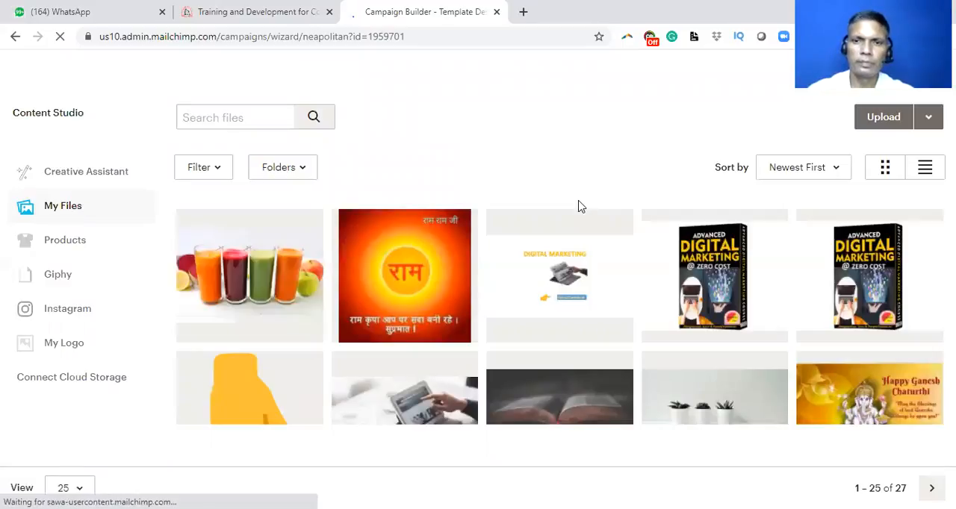
scroll(463, 322, down, 2)
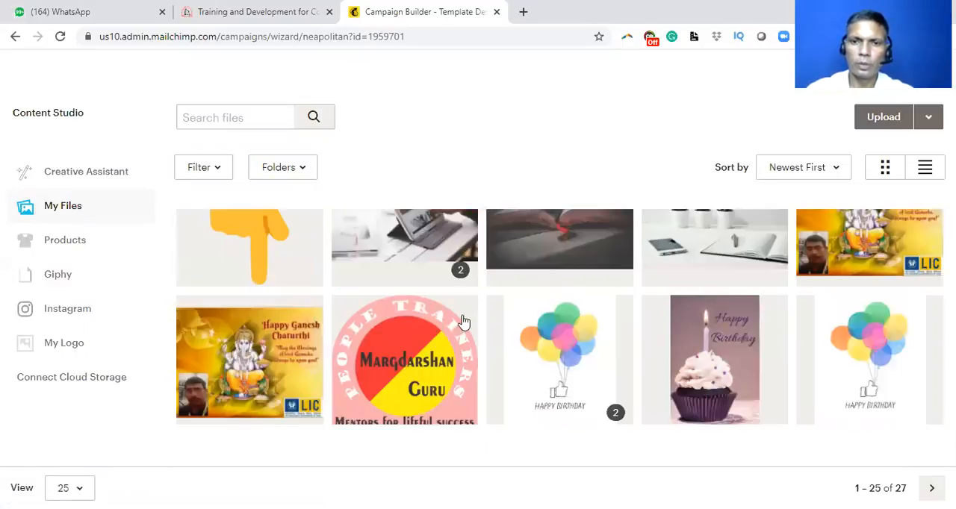
click(442, 252)
scroll(442, 252, down, 2)
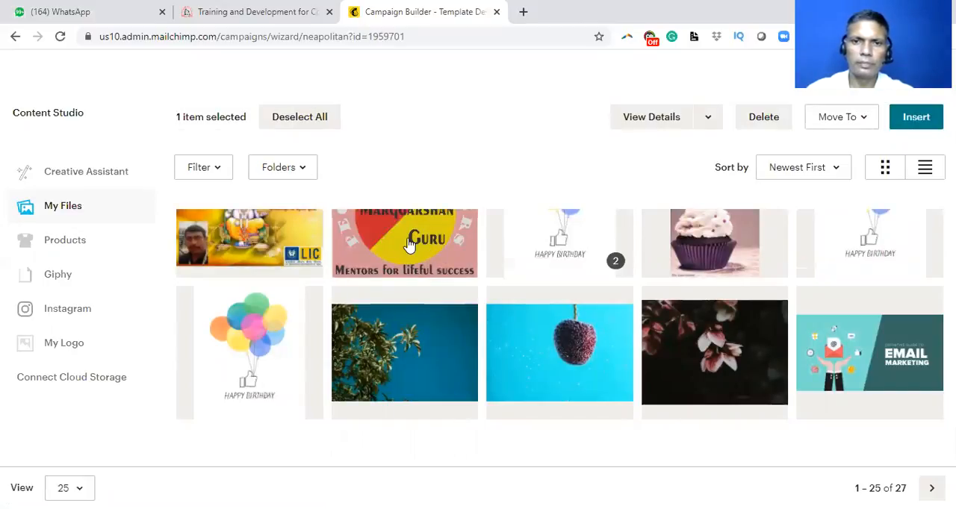
click(409, 247)
double_click(410, 246)
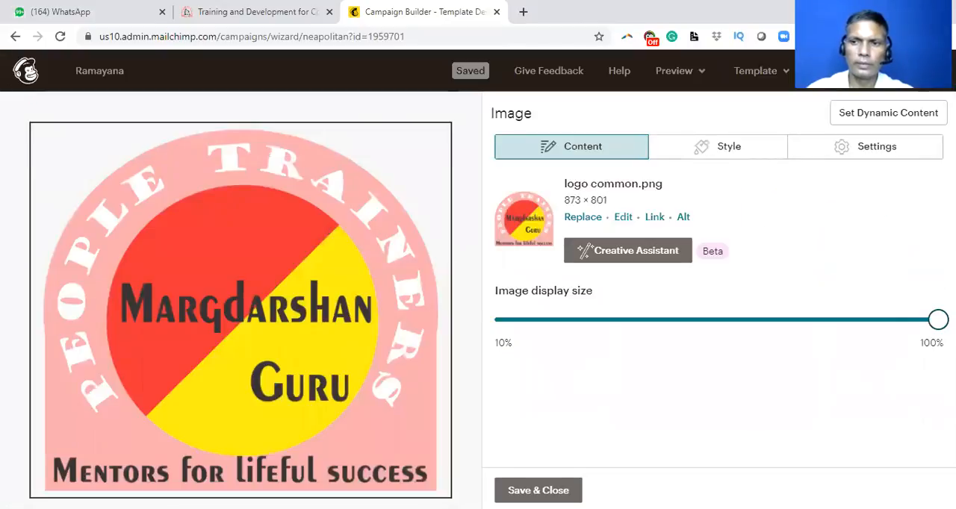
click(650, 320)
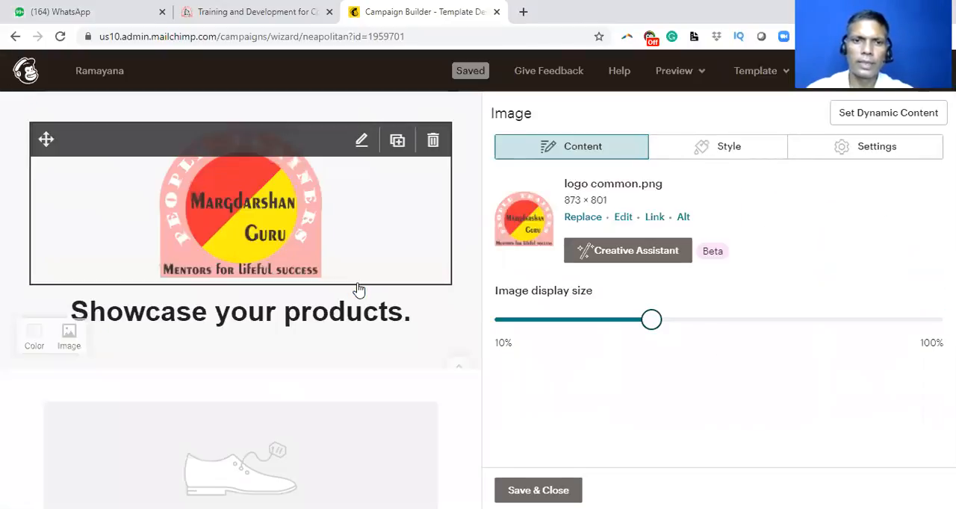
Step: Review the template's product, related-item and footer sections, and save and close the header image settings
scroll(358, 291, down, 2)
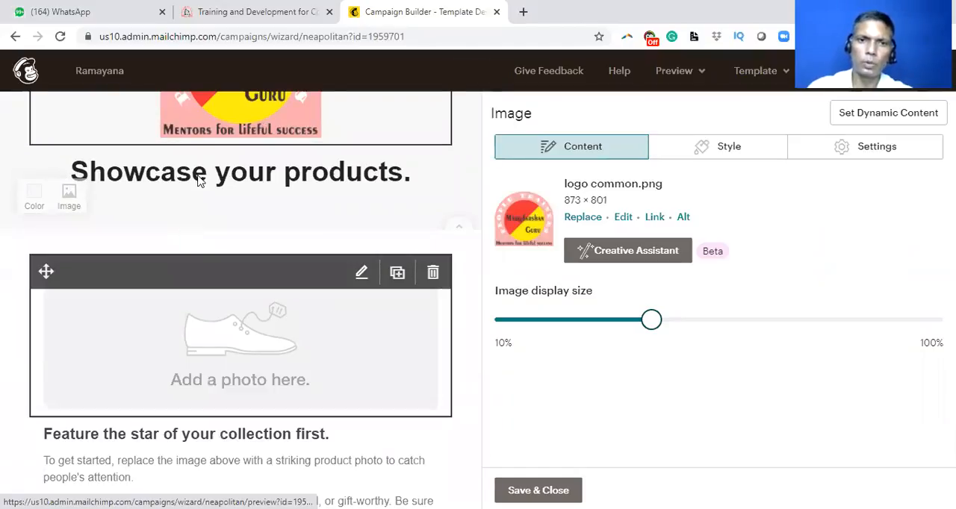
scroll(231, 354, down, 1)
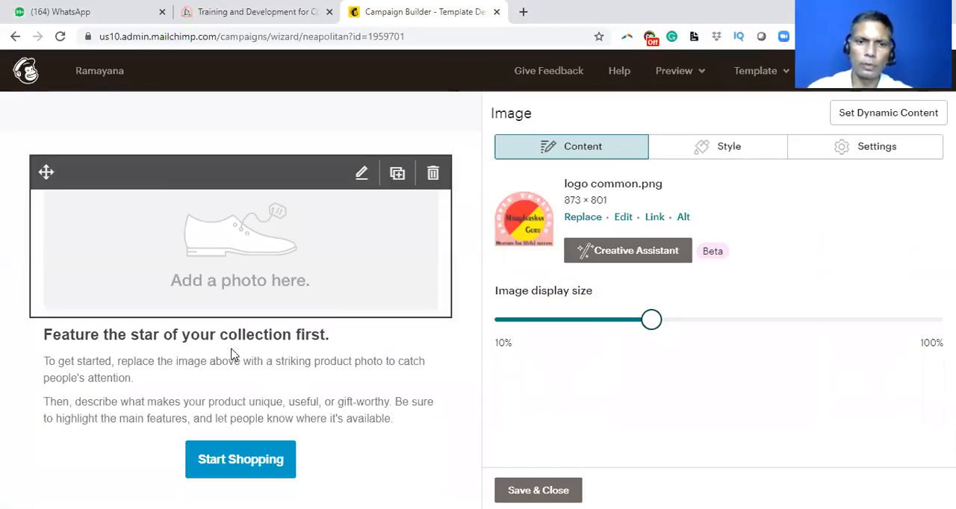
scroll(186, 338, down, 1)
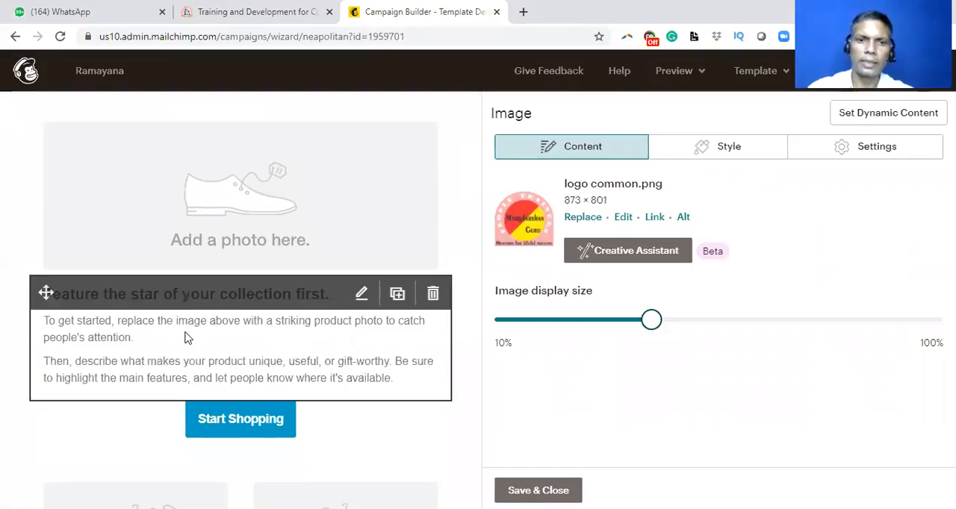
scroll(112, 347, down, 2)
scroll(135, 350, down, 3)
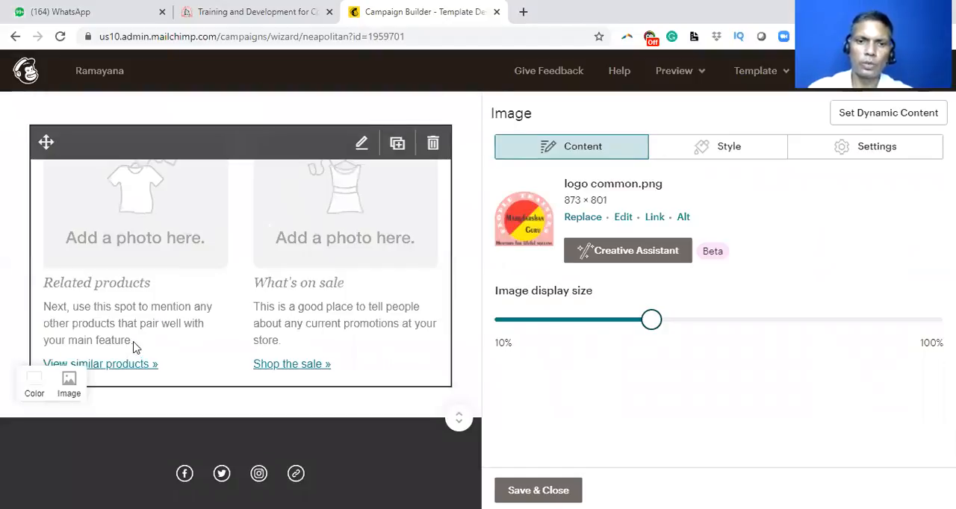
scroll(135, 347, down, 2)
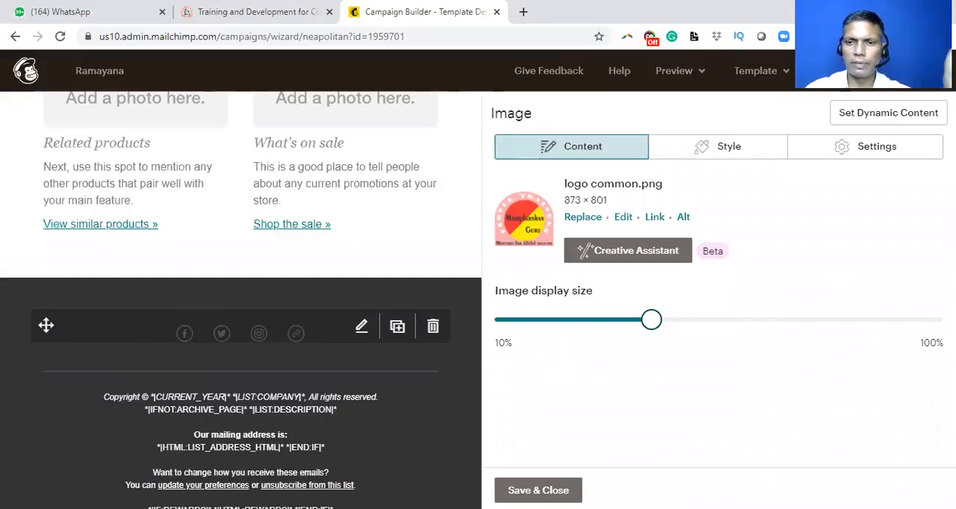
click(560, 489)
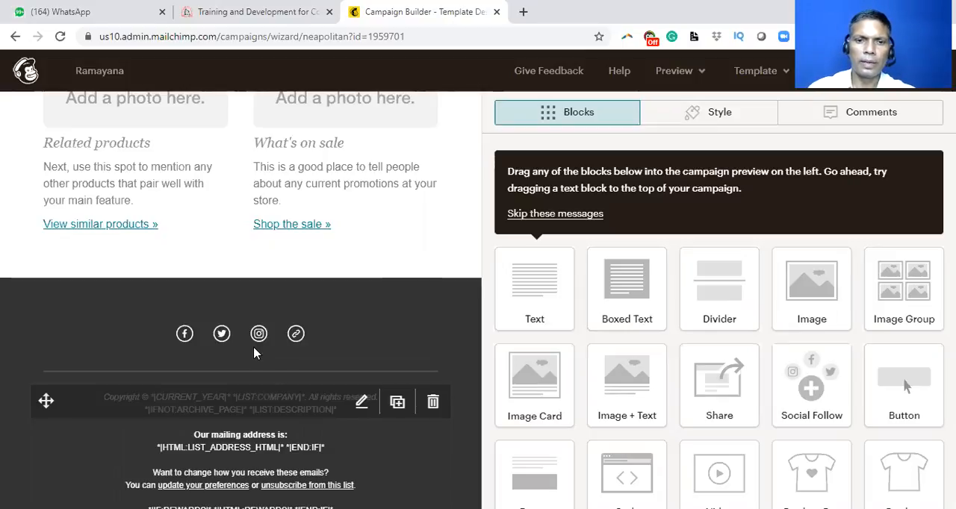
Step: Skip the content block instruction messages and return from the footer to the header area of the email
scroll(254, 351, down, 1)
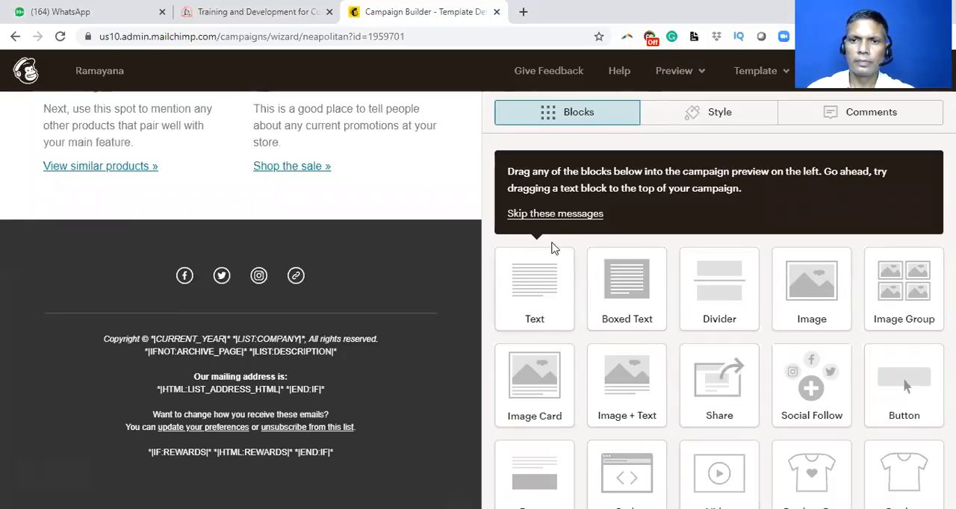
click(559, 214)
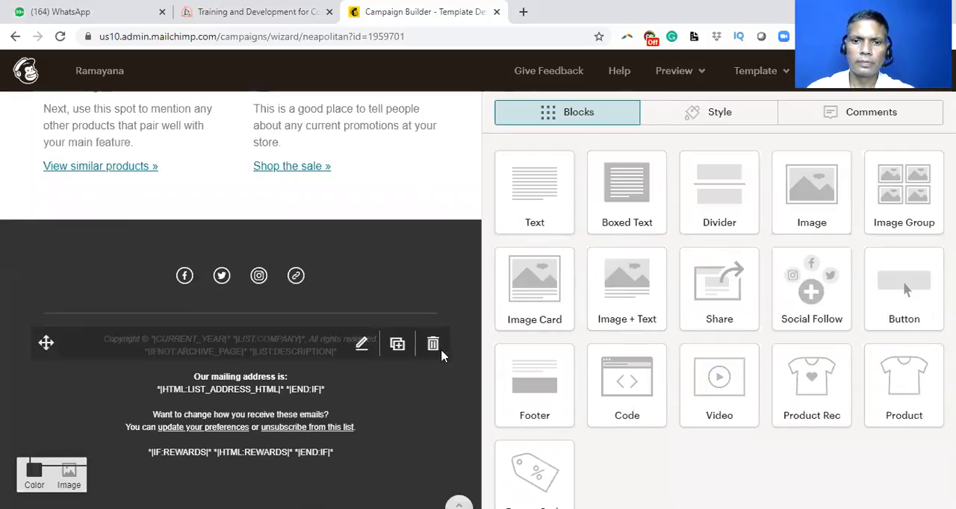
scroll(440, 356, up, 1)
scroll(440, 356, up, 2)
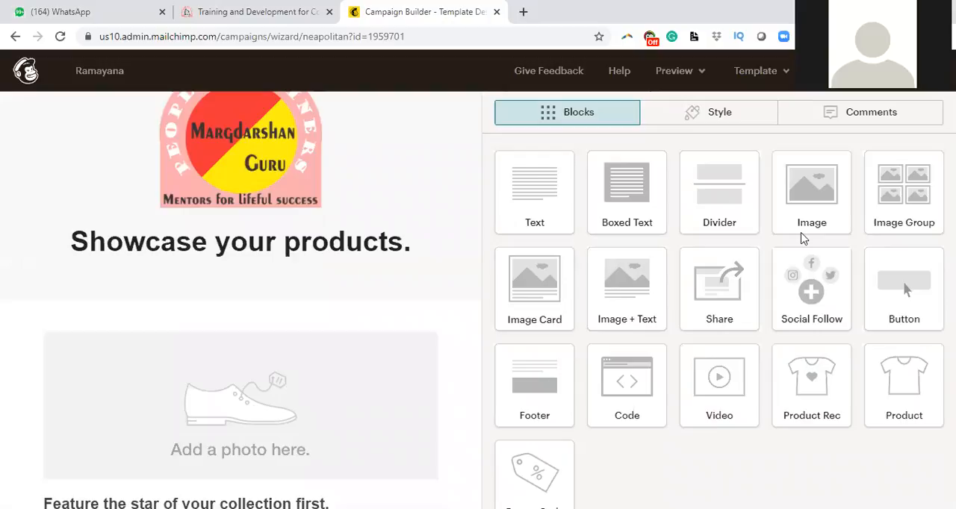
Step: Review the Social Follow links and the footer's unsubscribe text in the email, and save and close the footer block
scroll(381, 311, down, 15)
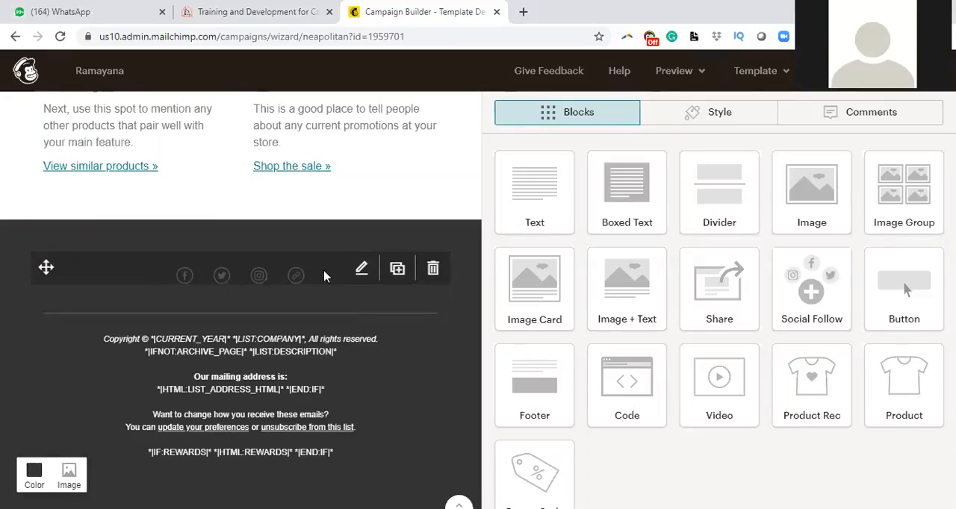
click(361, 271)
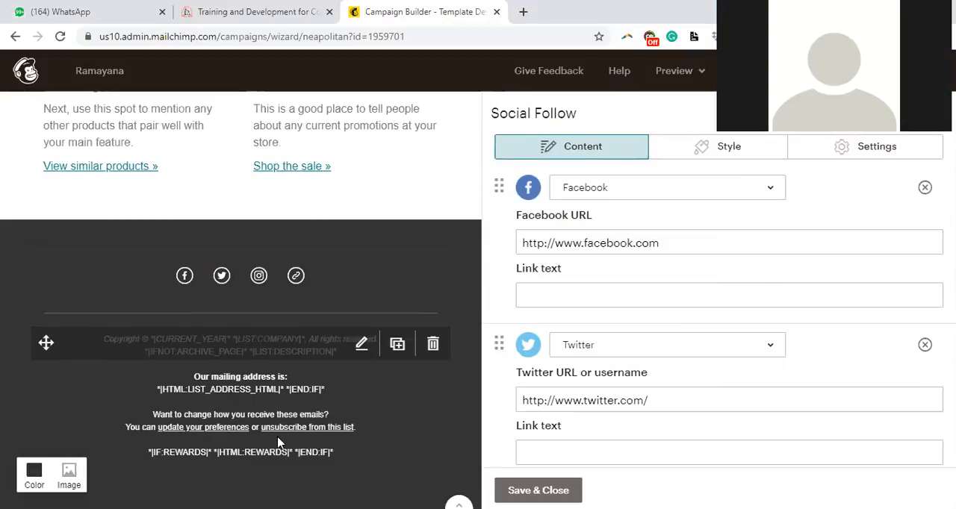
click(198, 418)
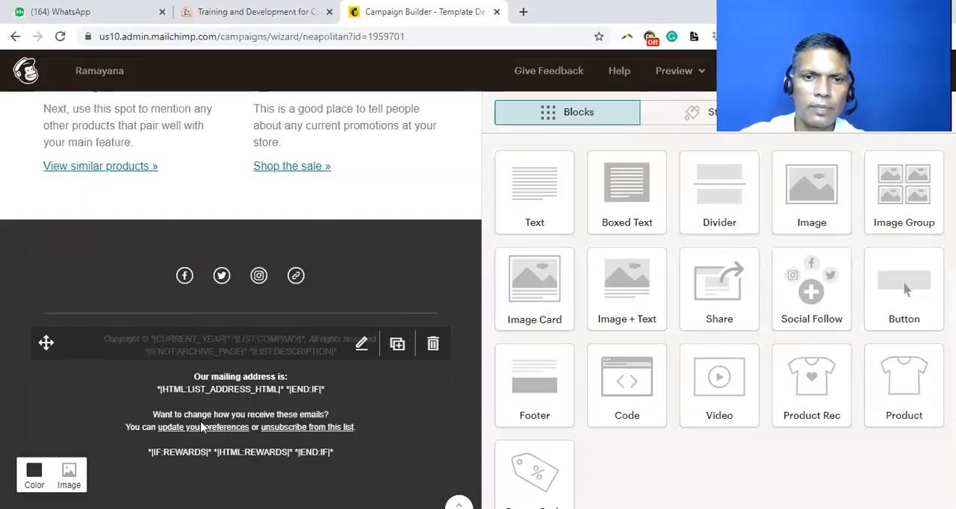
click(200, 427)
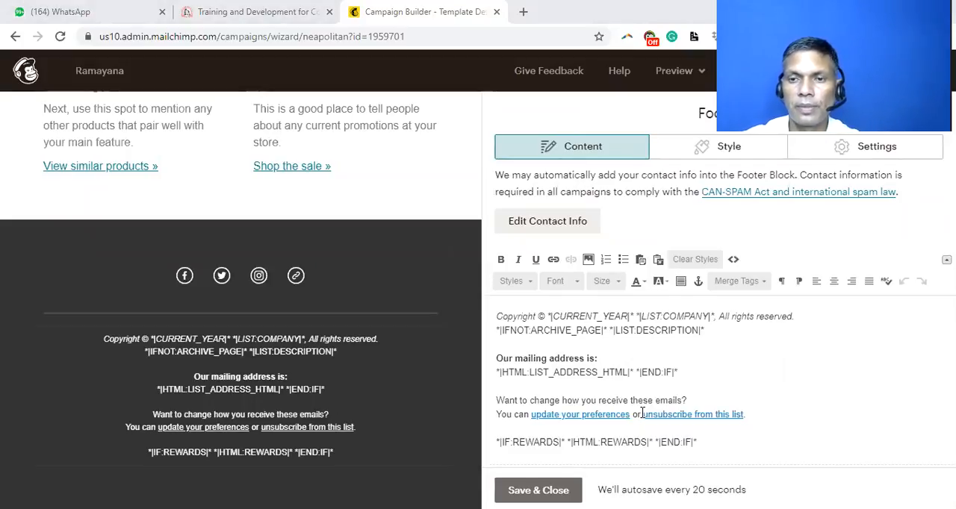
drag(635, 414, 749, 414)
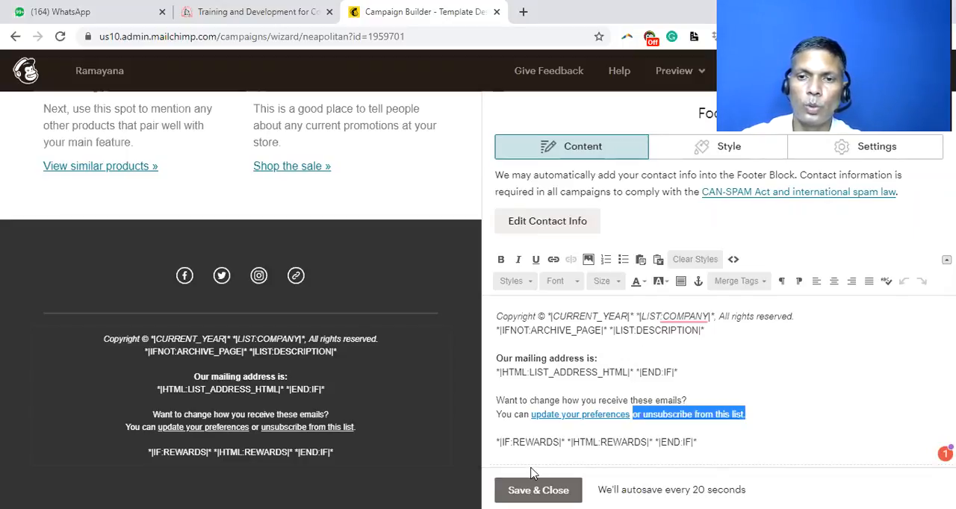
click(534, 490)
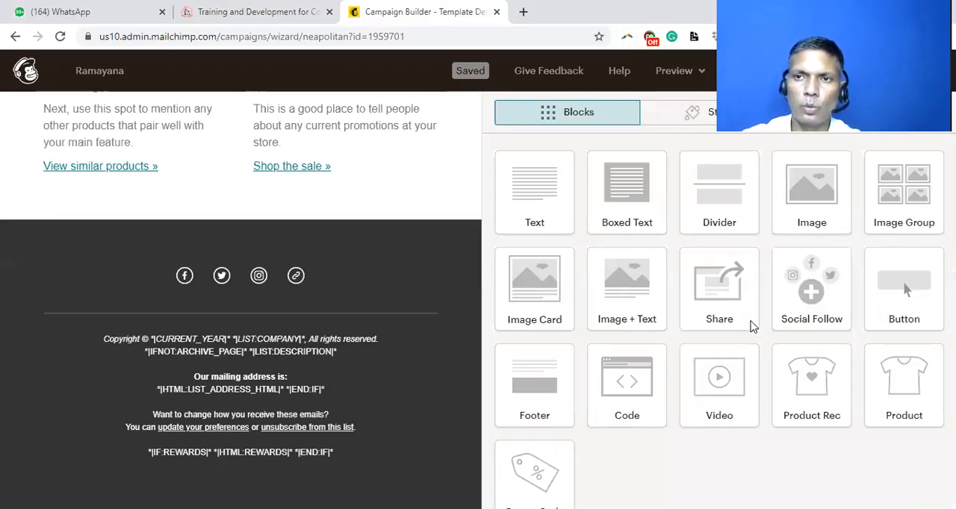
Step: Leave the email designer and review the Ramayana campaign's recipients, sender, subject, content checks and sharing options
click(912, 71)
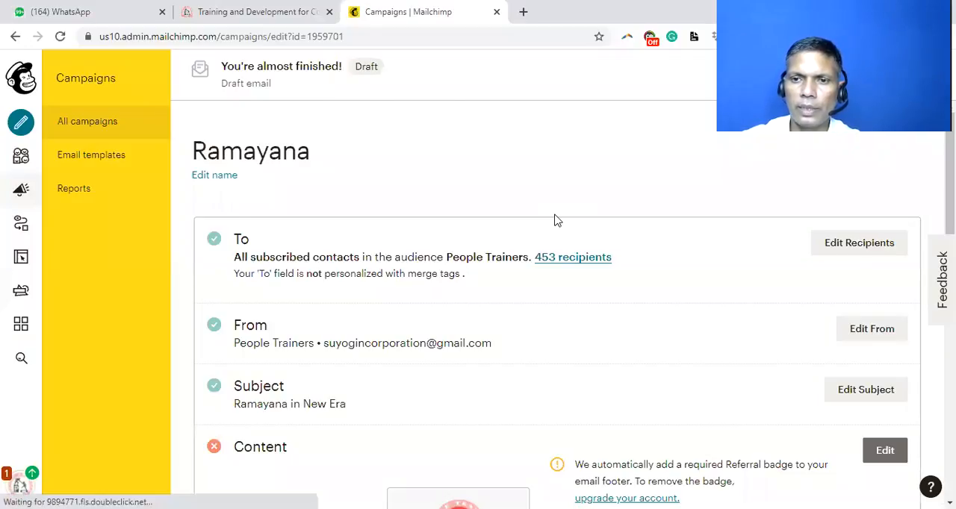
scroll(555, 220, down, 3)
scroll(616, 409, down, 2)
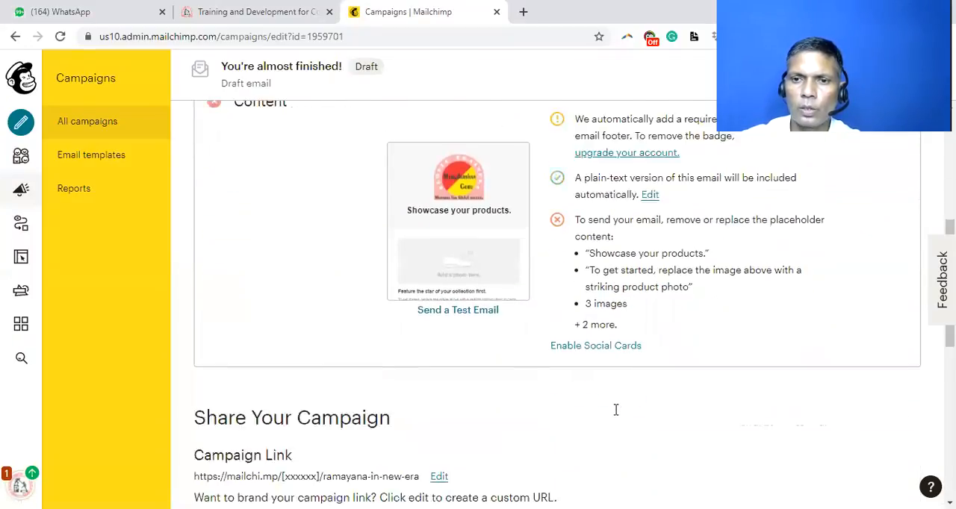
scroll(616, 409, down, 1)
scroll(615, 416, down, 1)
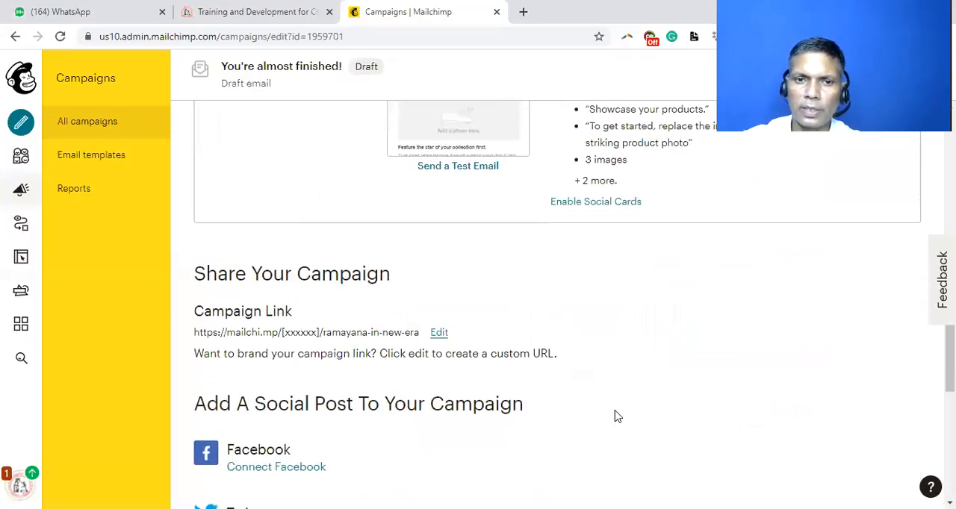
scroll(617, 416, down, 2)
scroll(617, 416, up, 10)
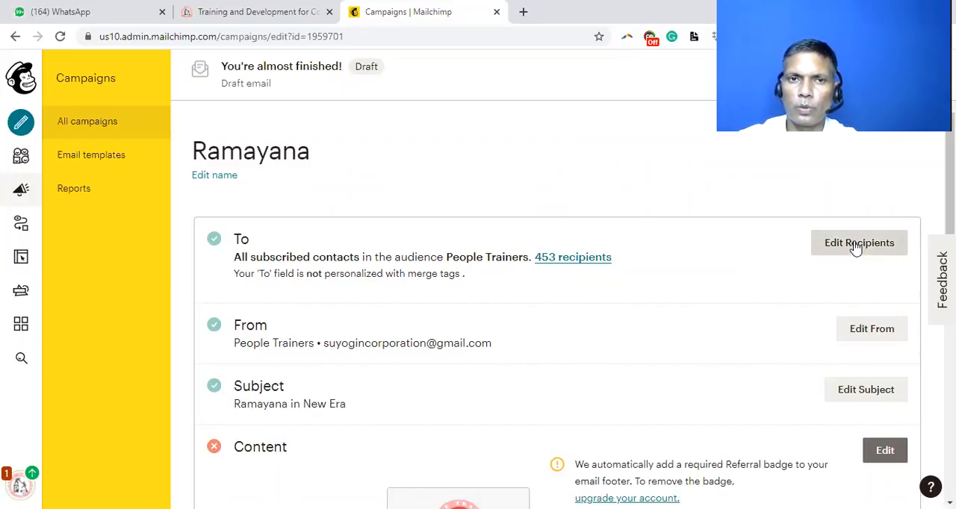
scroll(413, 300, down, 1)
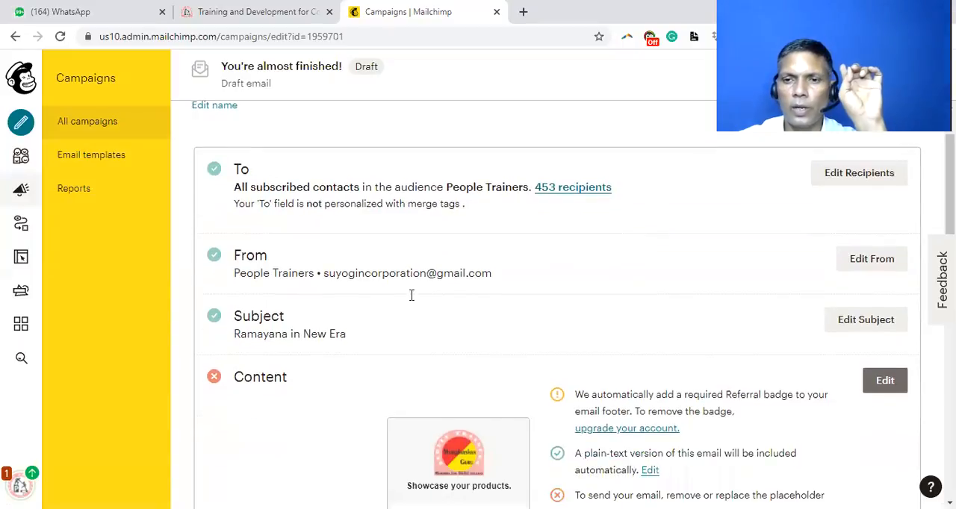
scroll(413, 300, up, 1)
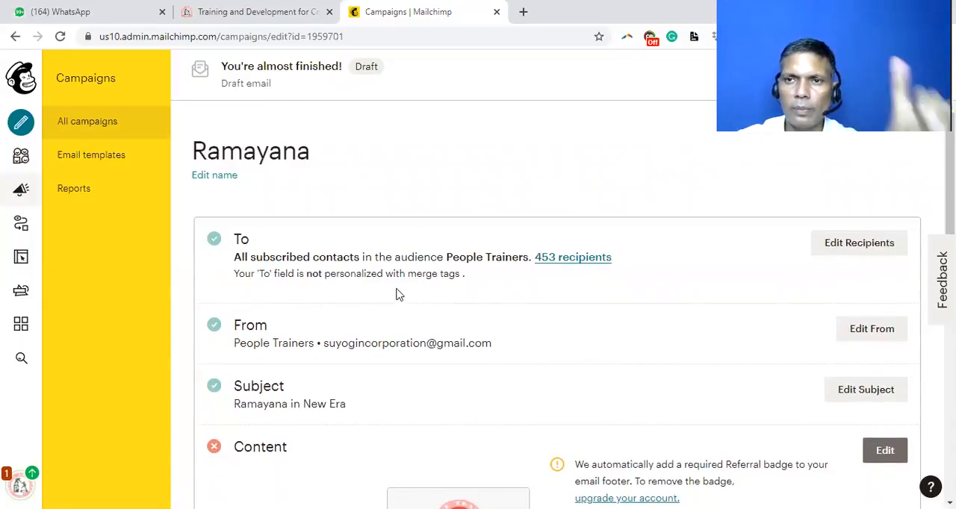
Step: Create an automated Welcome new subscribers campaign as a single email for the People Trainers audience
click(71, 123)
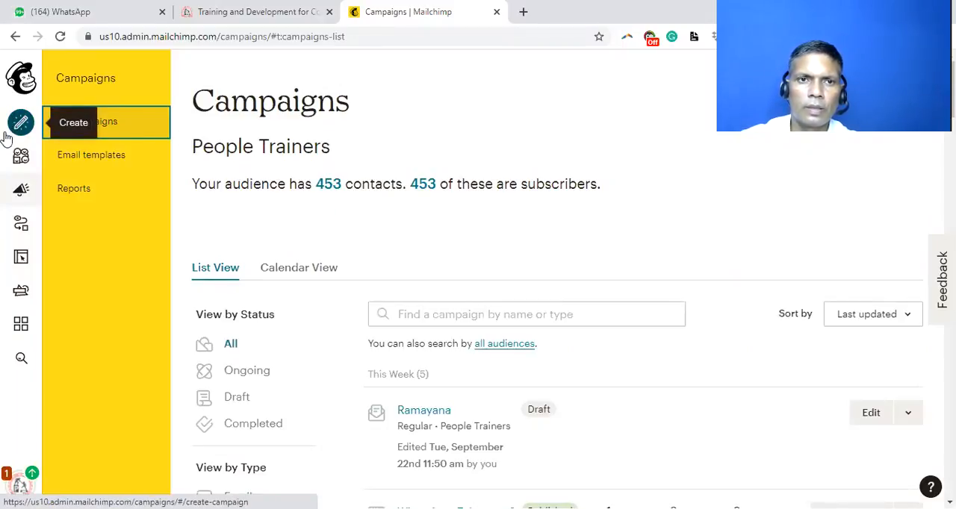
click(18, 123)
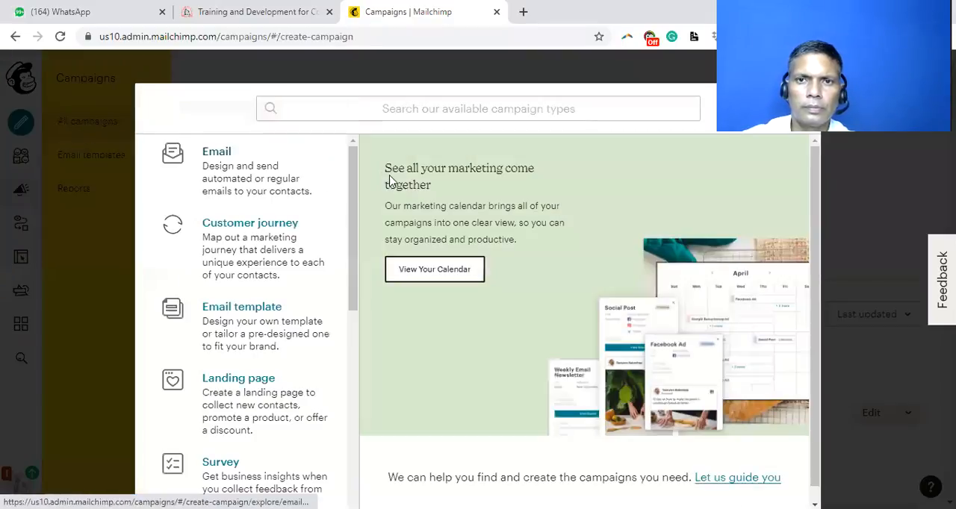
click(227, 155)
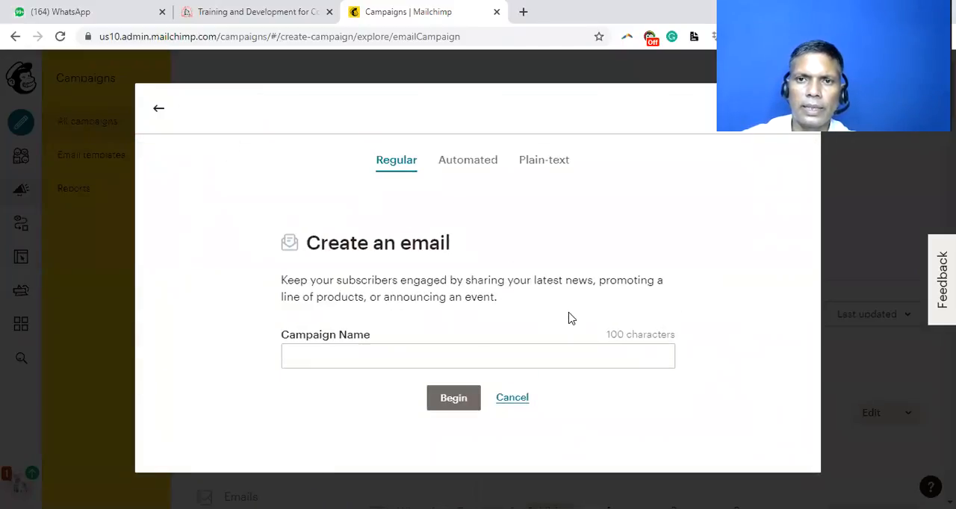
click(463, 163)
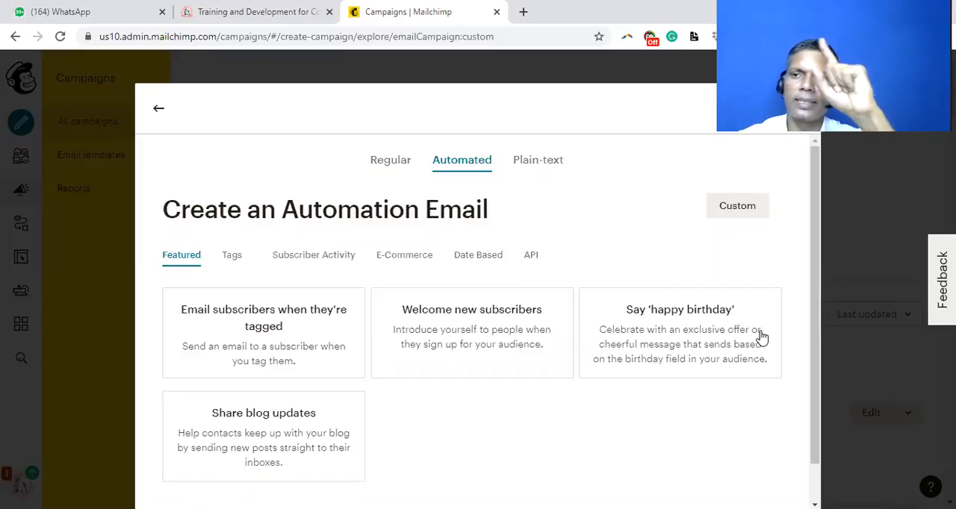
click(478, 321)
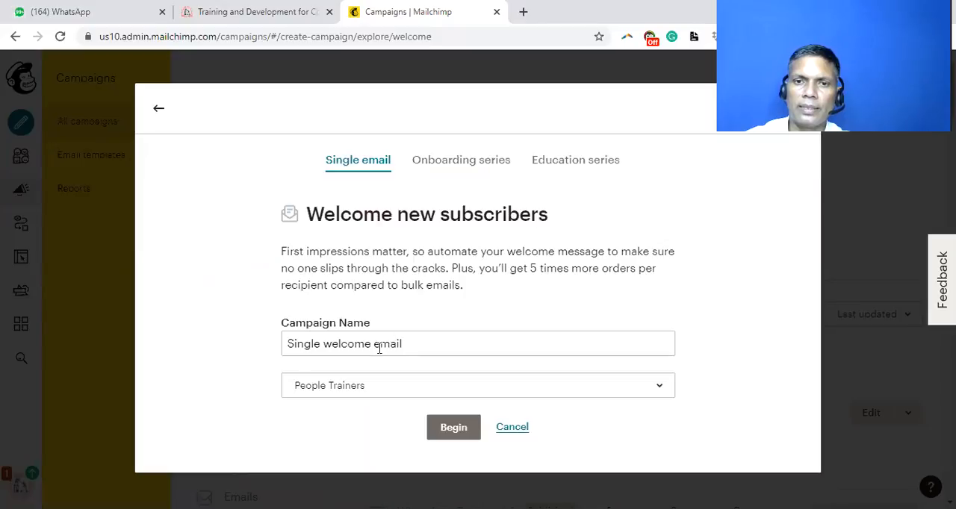
click(351, 397)
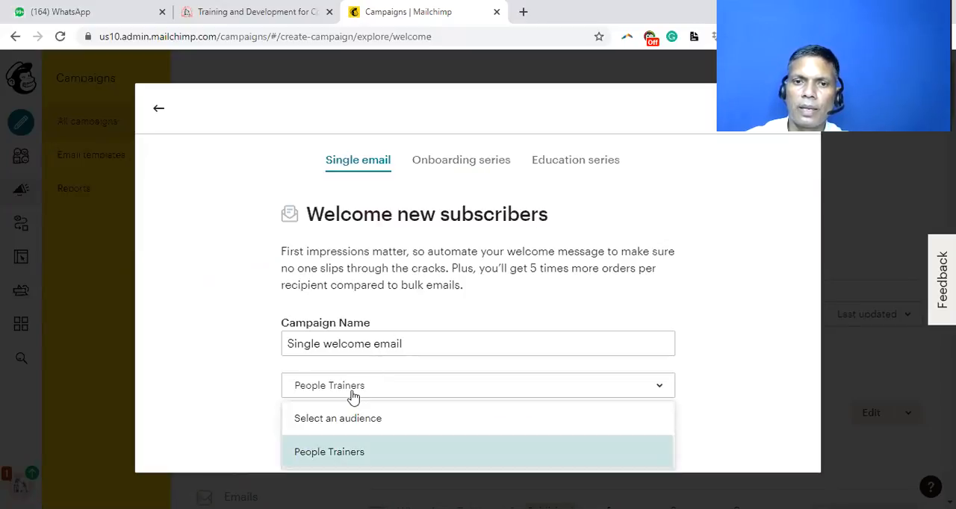
click(335, 454)
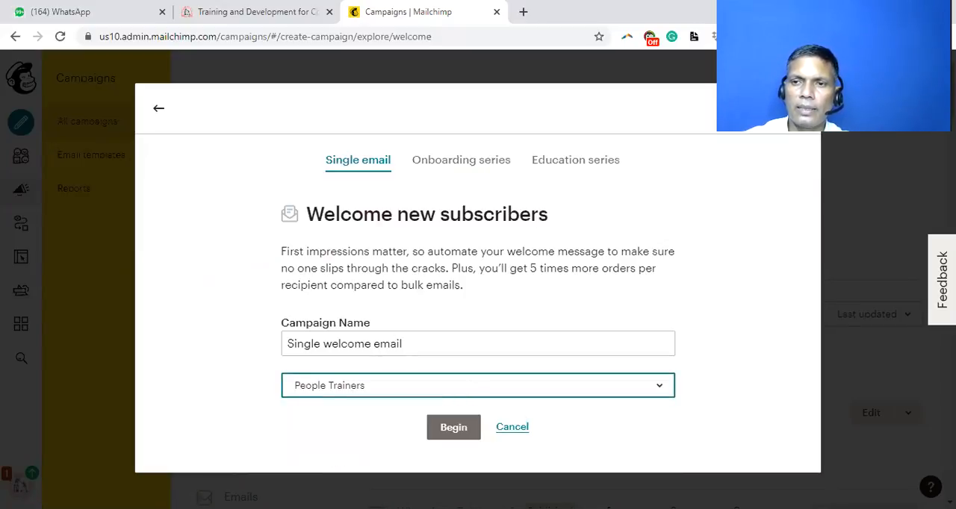
click(452, 428)
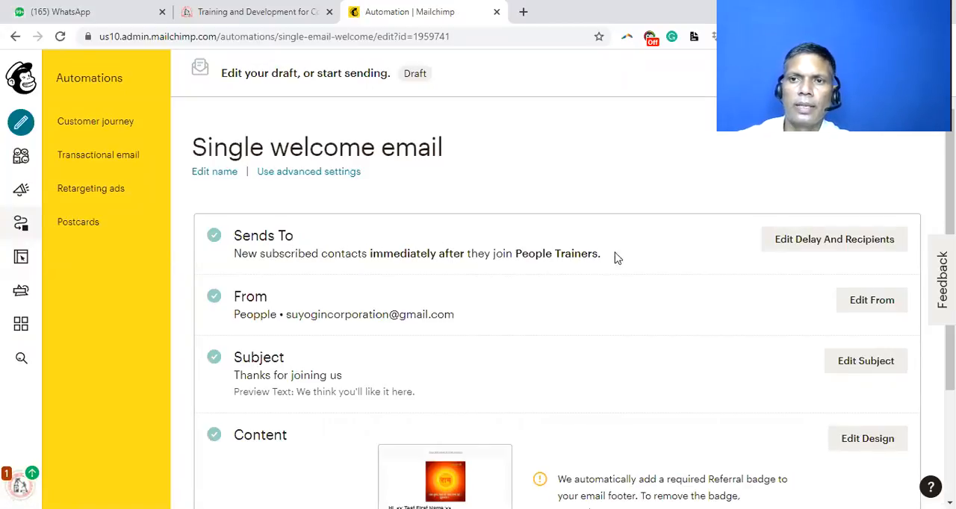
Step: Check the welcome email's delay choices and save it to send immediately, without triggering on imported contacts
click(816, 241)
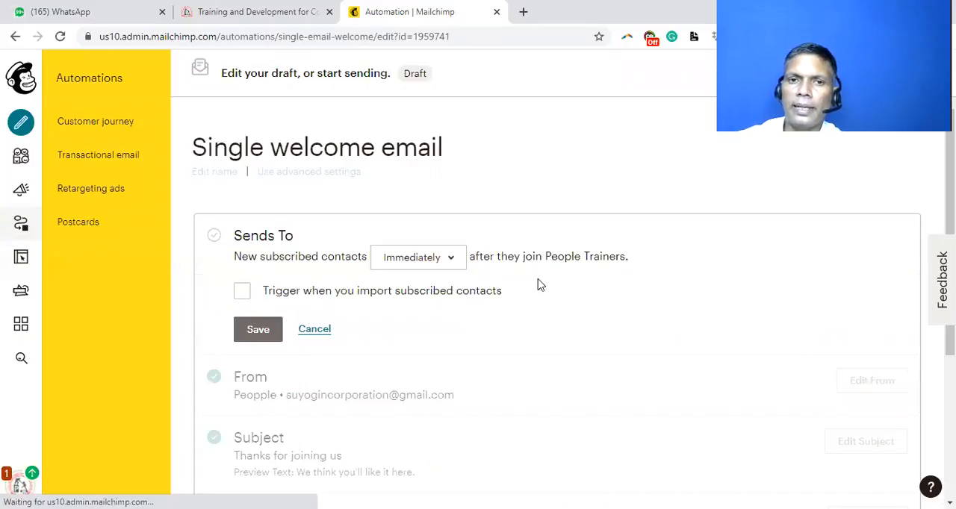
click(401, 270)
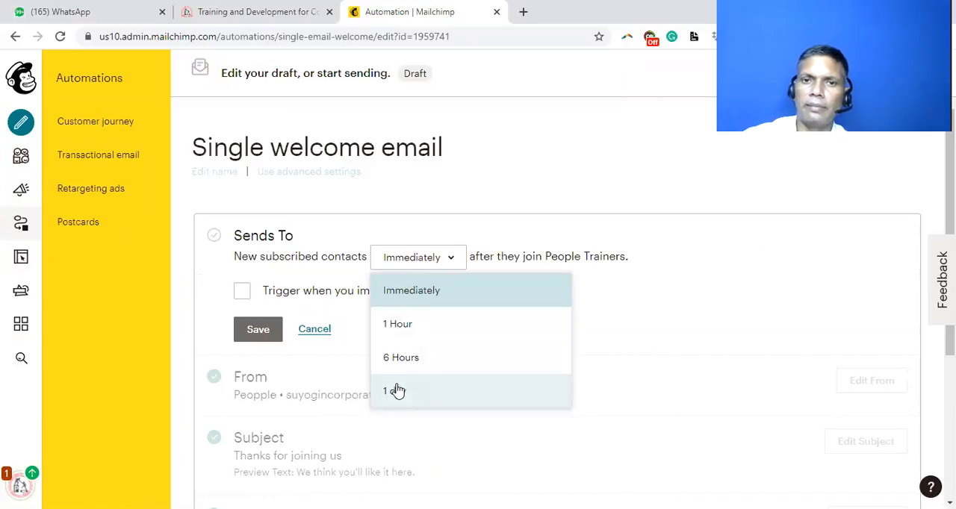
click(678, 329)
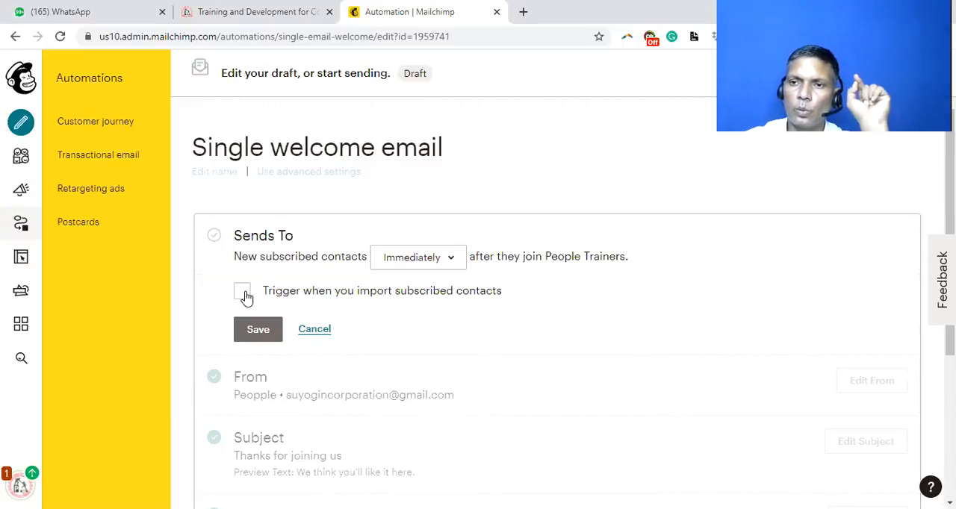
click(269, 334)
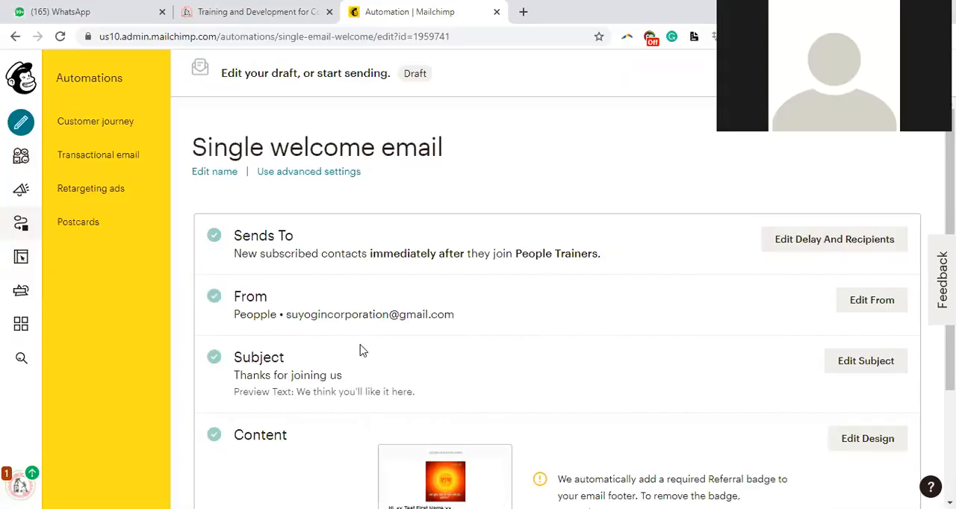
Step: Review the welcome email's sender, subject line and content preview
drag(236, 314, 470, 323)
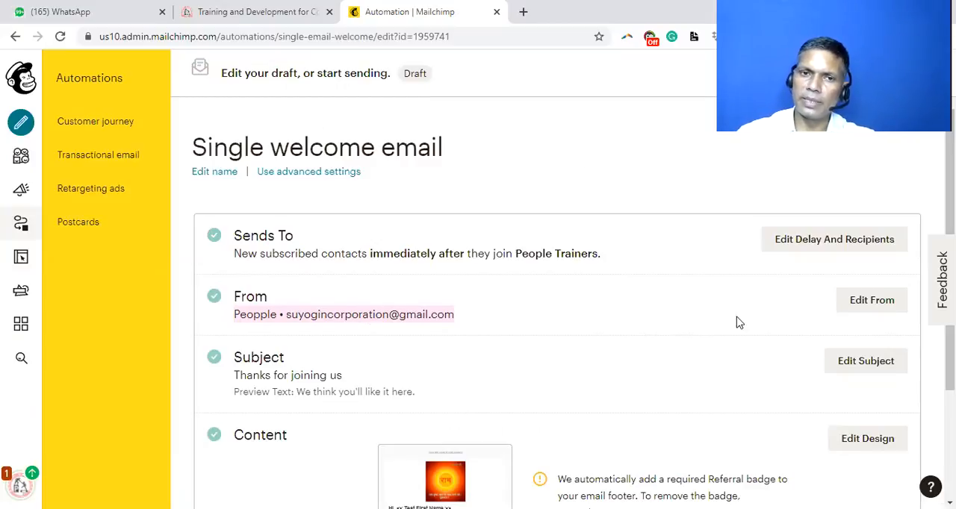
drag(275, 375, 353, 384)
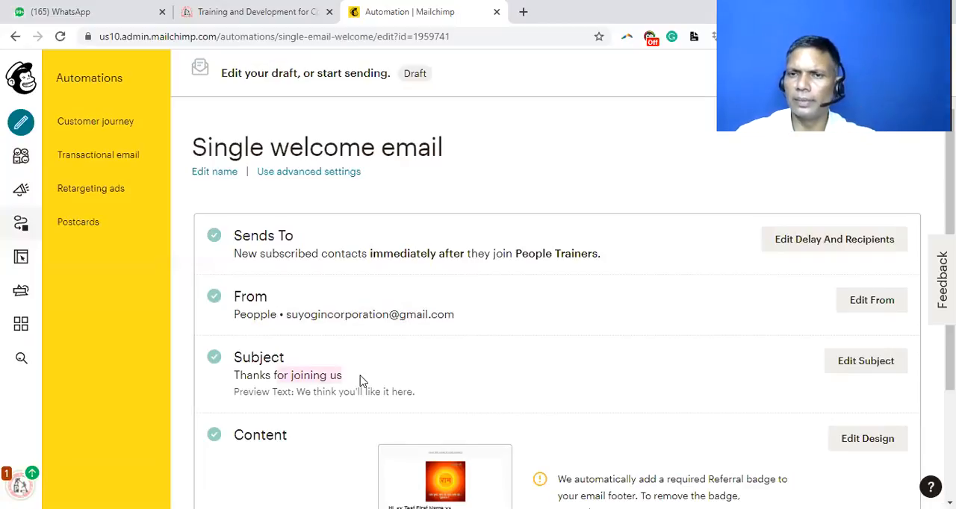
scroll(365, 369, down, 2)
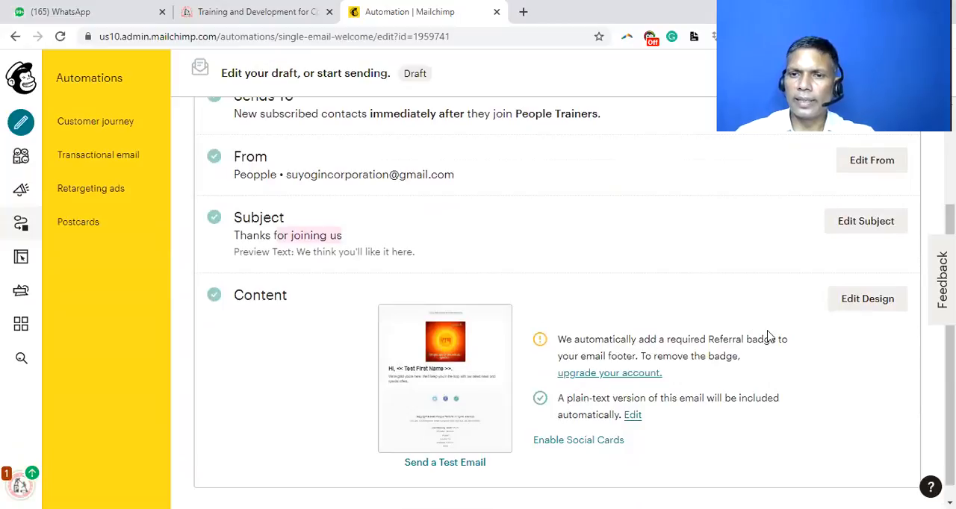
mouse_move(448, 388)
scroll(481, 421, down, 1)
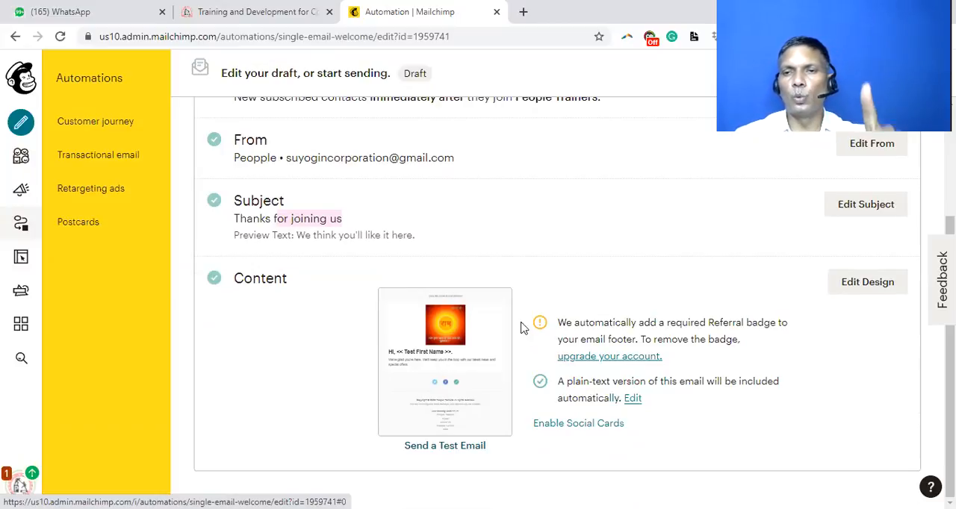
scroll(619, 269, up, 3)
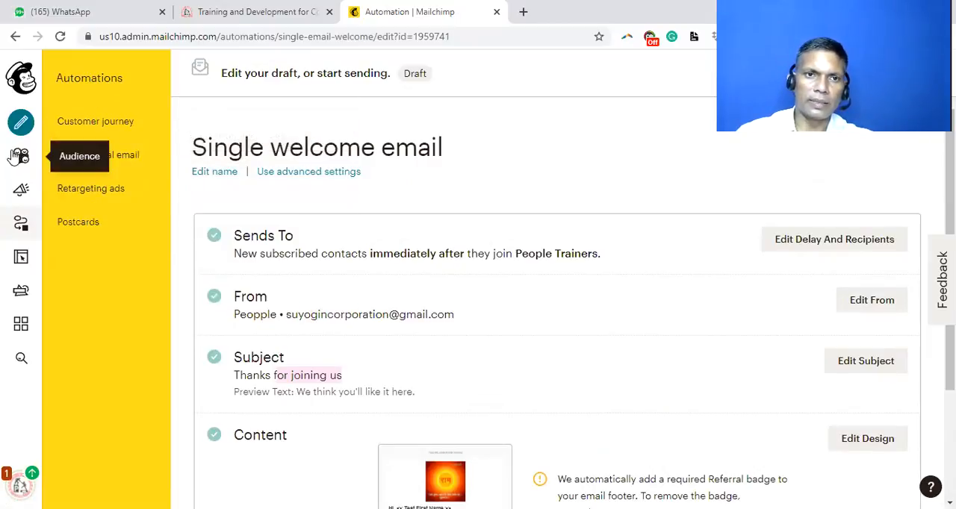
Step: Open the list of all campaigns and look through the drafts and published landing pages
click(16, 192)
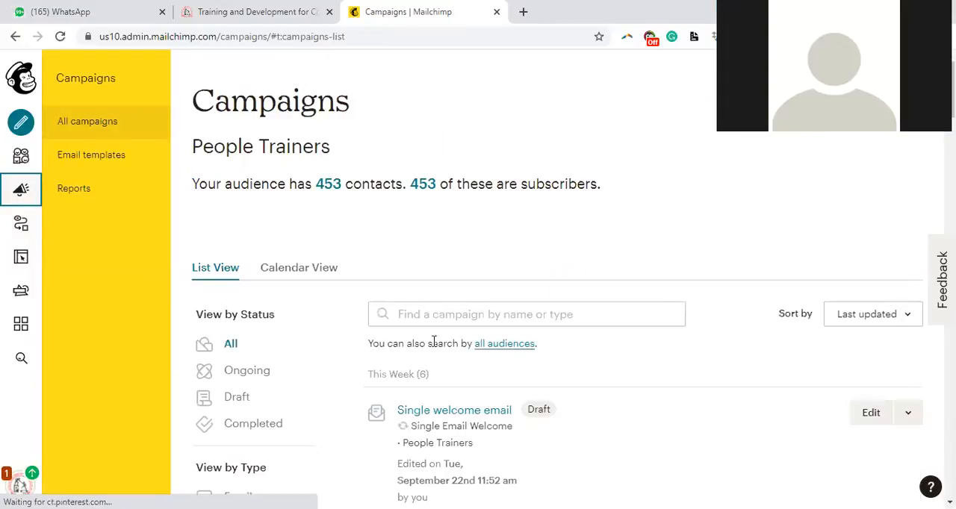
scroll(392, 413, down, 6)
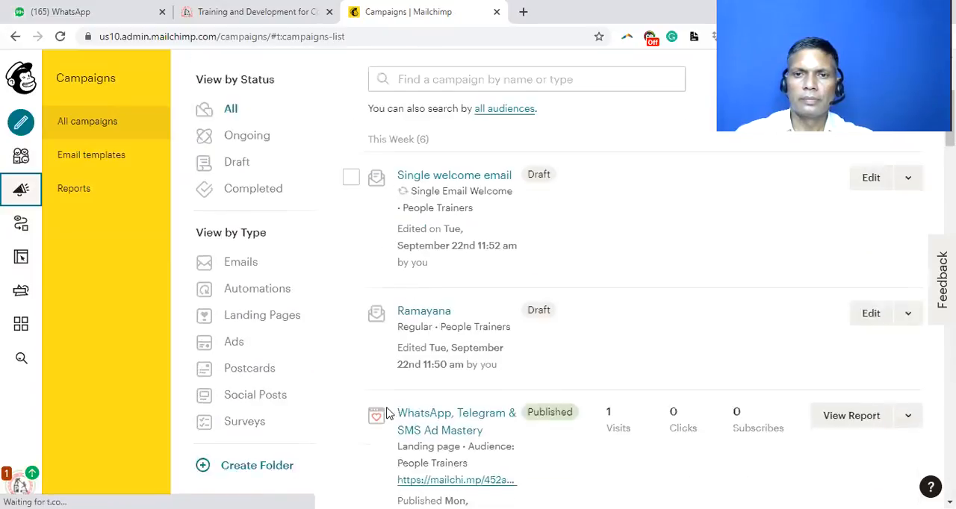
scroll(387, 408, down, 4)
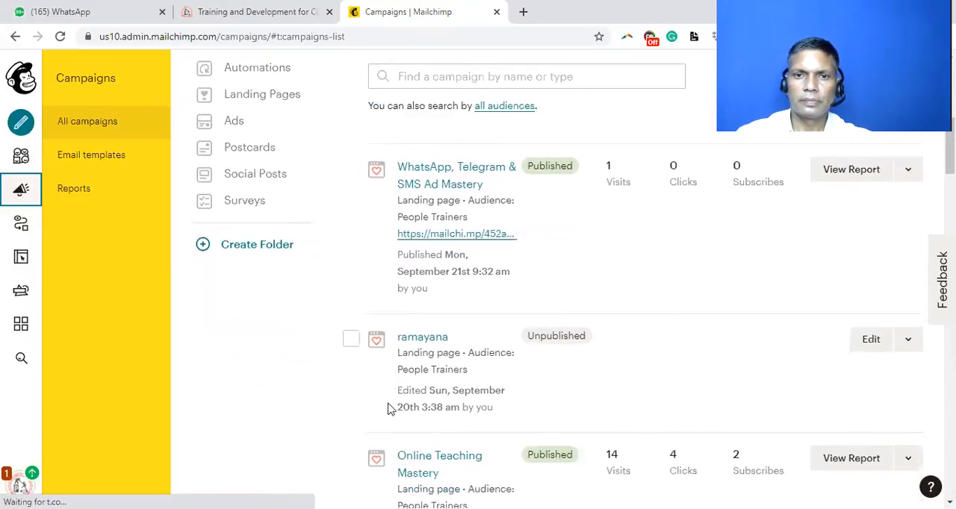
scroll(388, 409, down, 5)
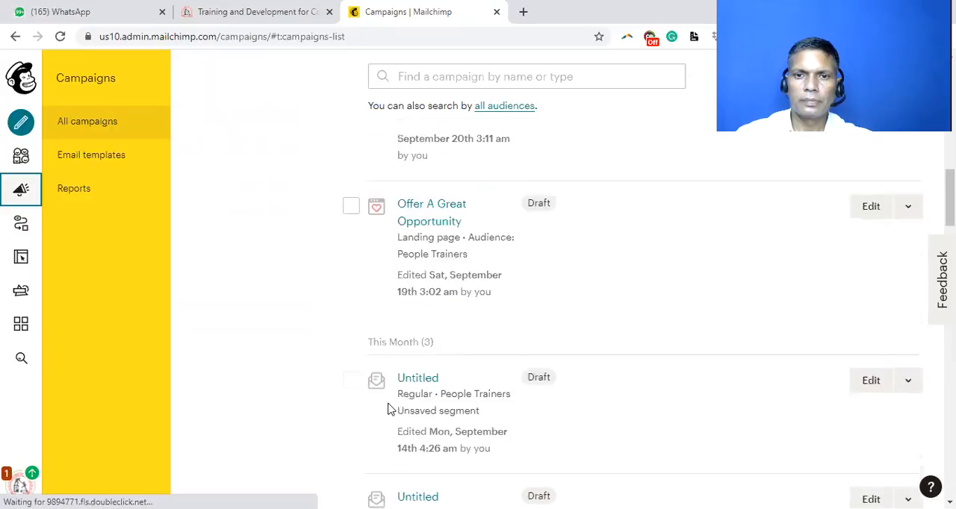
scroll(387, 409, down, 3)
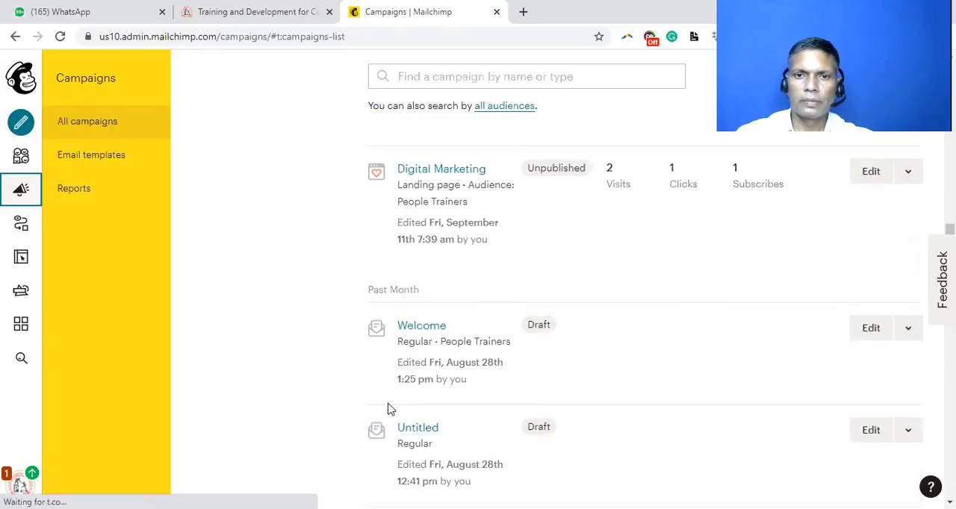
scroll(387, 408, down, 6)
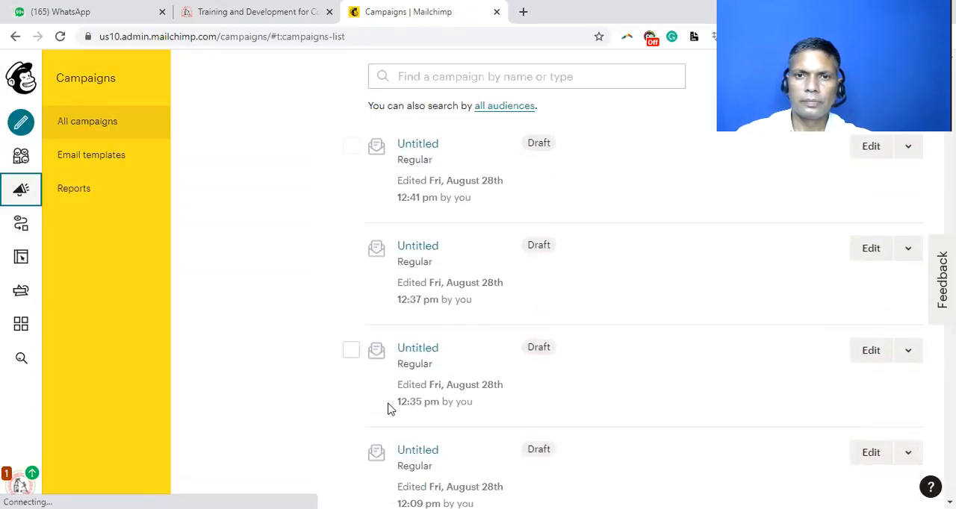
Step: Find the sending "New welcome email - August" campaign in the campaign list and open its report
scroll(388, 409, down, 8)
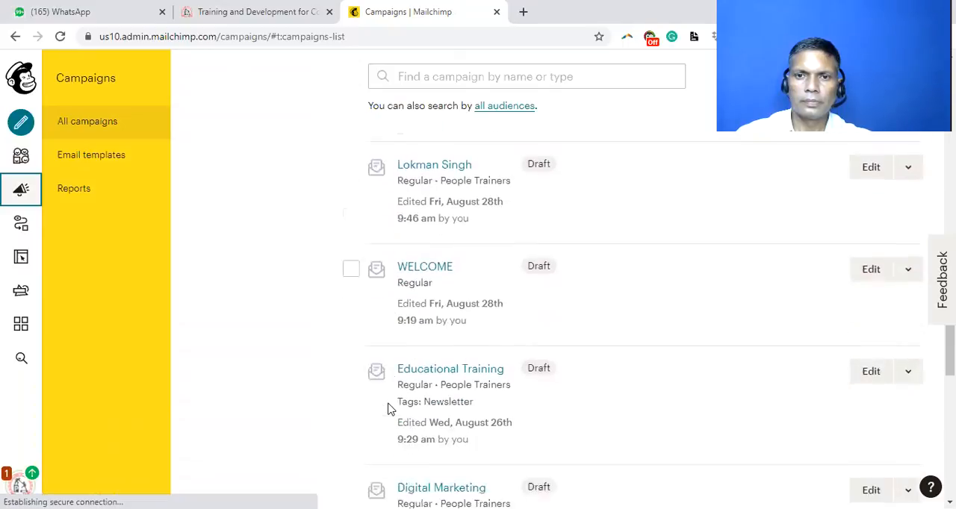
scroll(388, 408, down, 6)
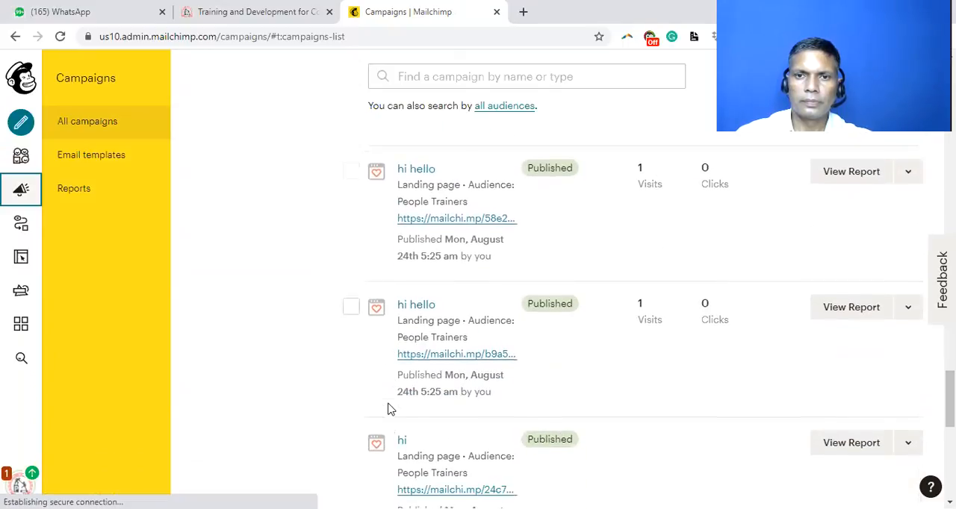
scroll(388, 409, down, 4)
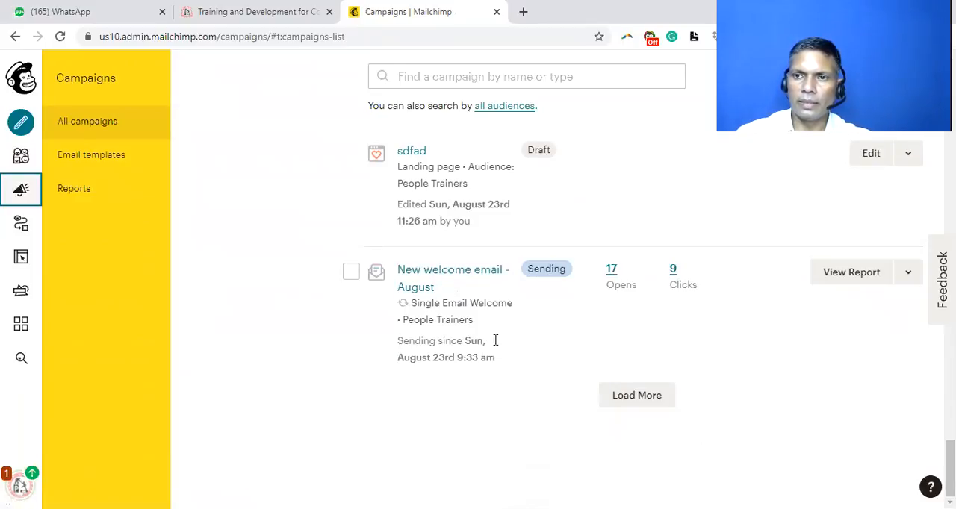
click(440, 273)
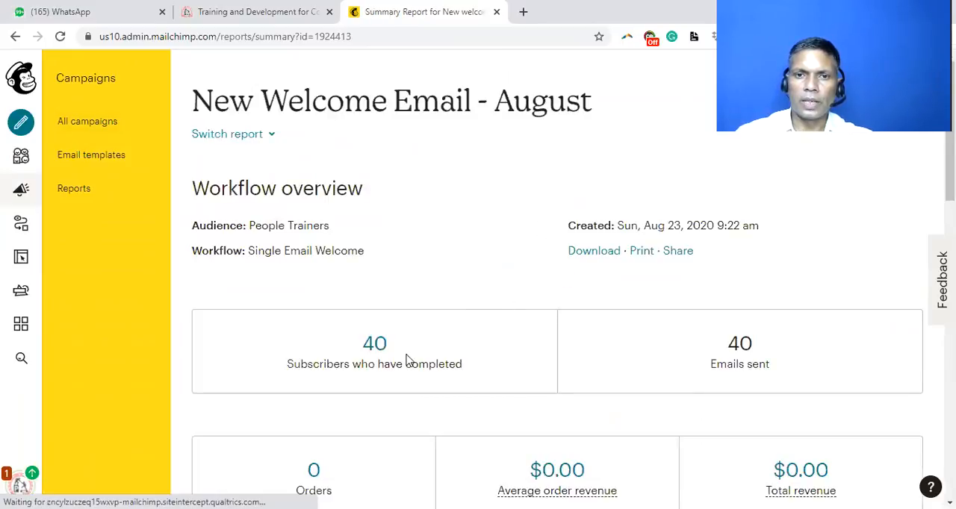
Step: Review the workflow report's emails sent, revenue, open and click rates, and monthly performance chart
scroll(406, 364, down, 2)
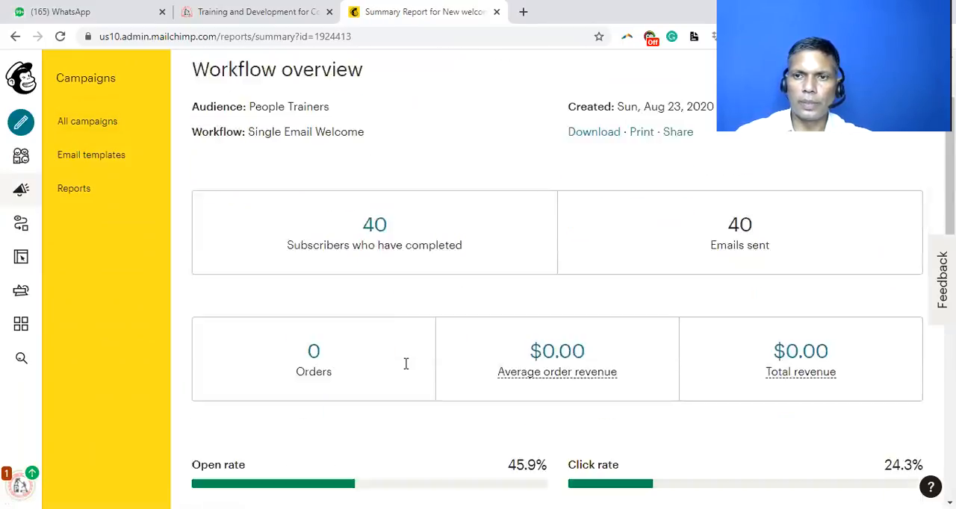
scroll(405, 368, down, 4)
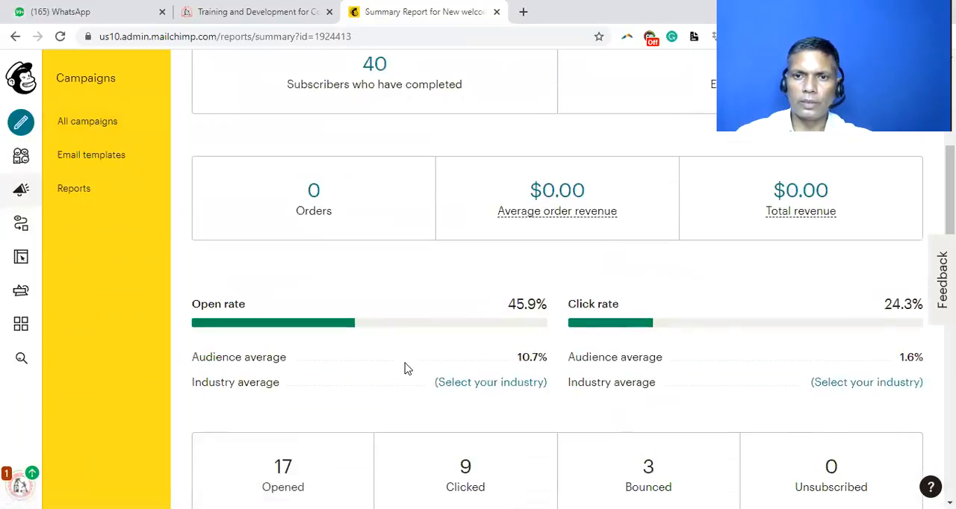
scroll(407, 368, down, 2)
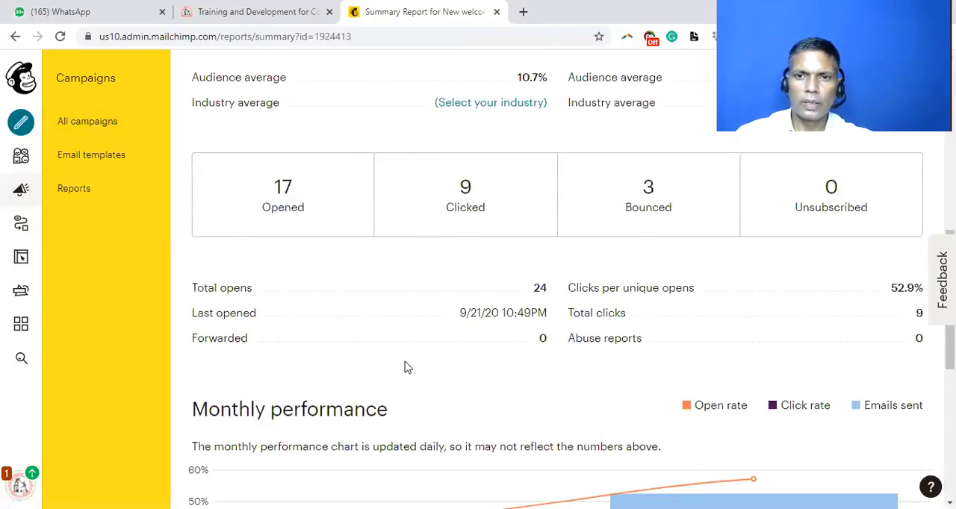
scroll(407, 367, down, 6)
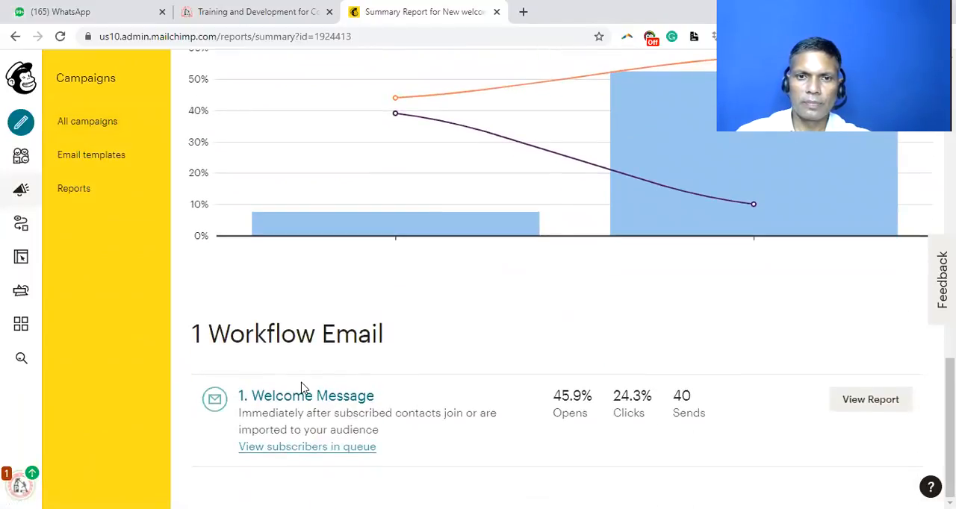
Step: Open the Welcome Message email's report and review its open and click figures and the subscribers with most opens
click(302, 399)
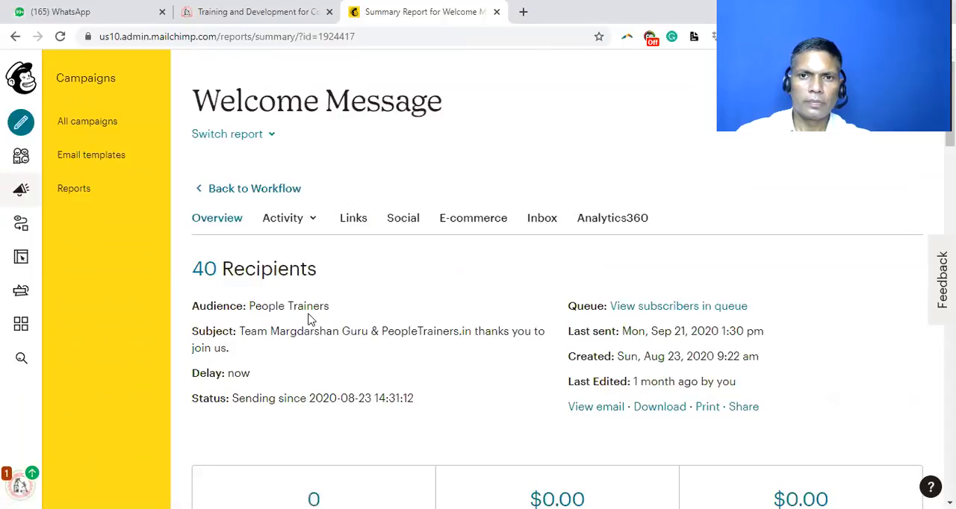
scroll(304, 322, down, 15)
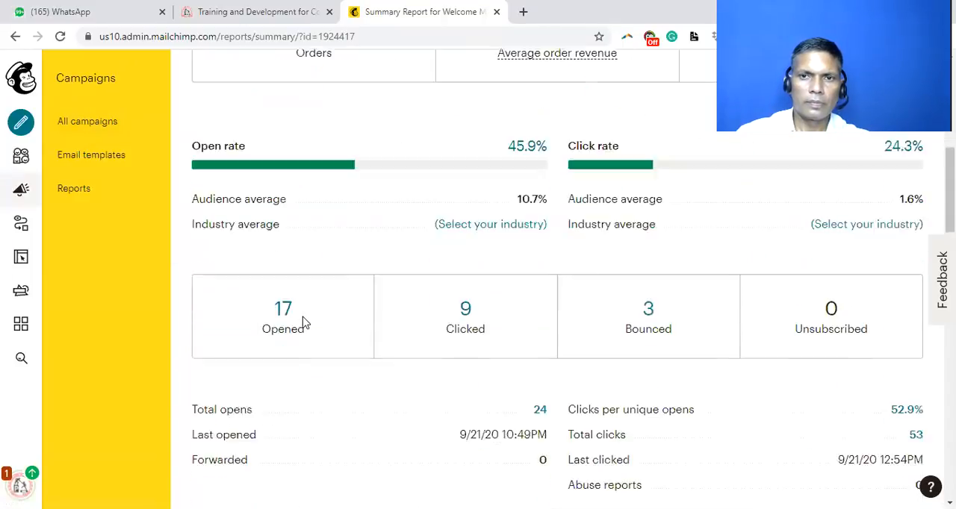
scroll(303, 322, up, 6)
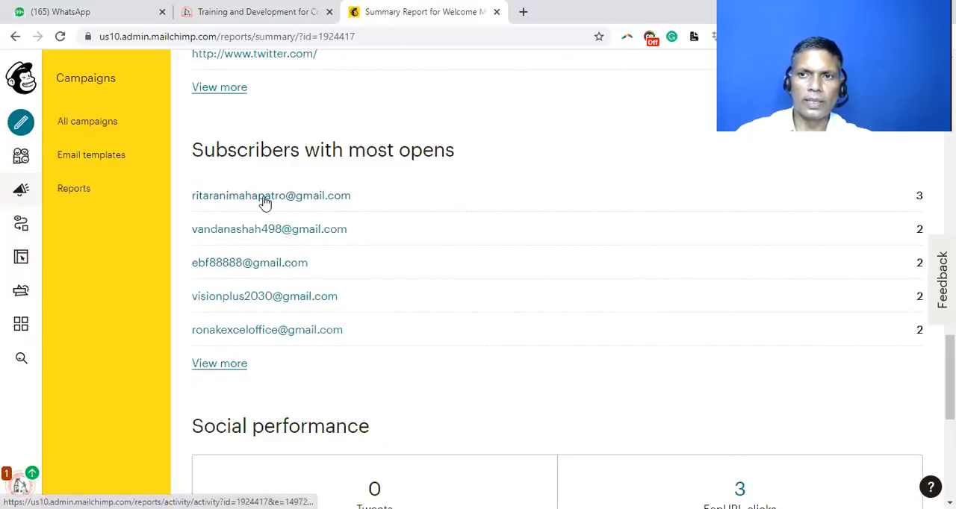
Step: Open the full list of subscribers who opened the Welcome Message and look through their opens and contact details
click(218, 365)
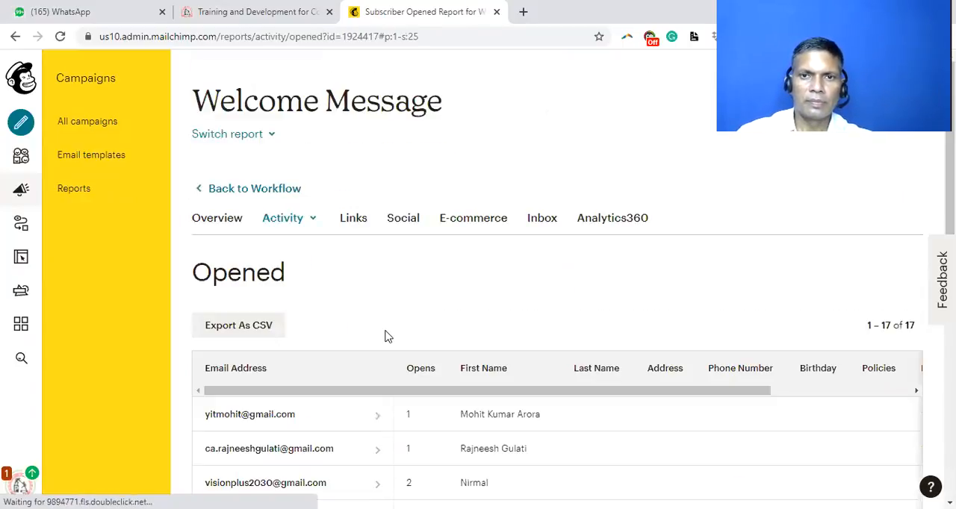
scroll(399, 362, down, 5)
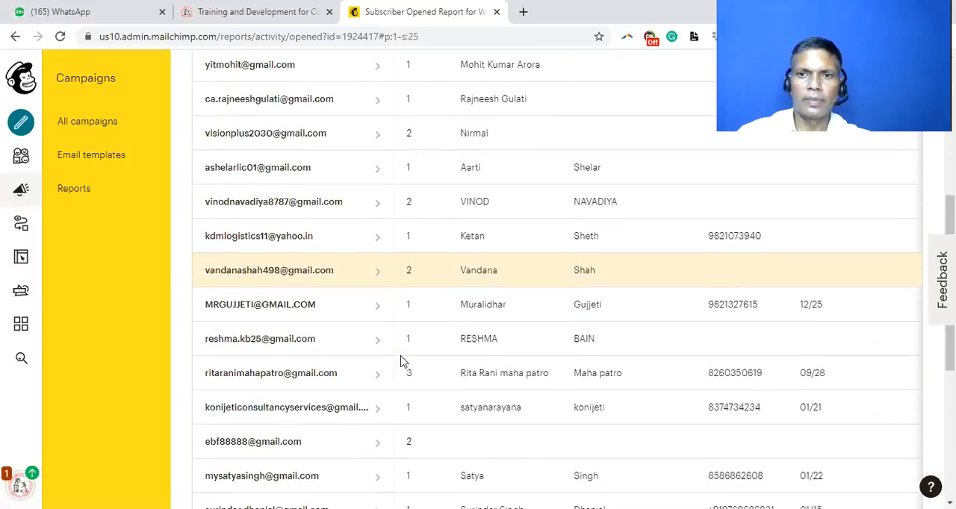
scroll(399, 362, down, 3)
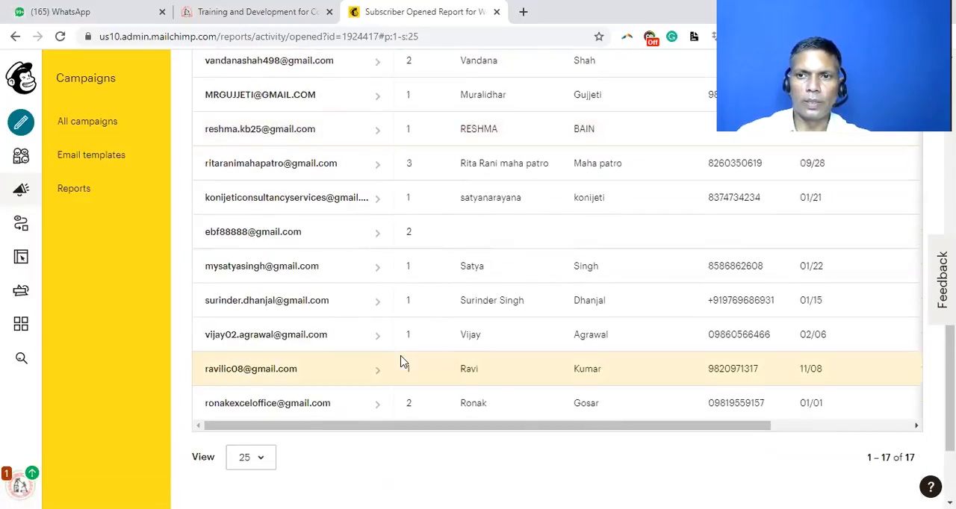
scroll(399, 362, down, 2)
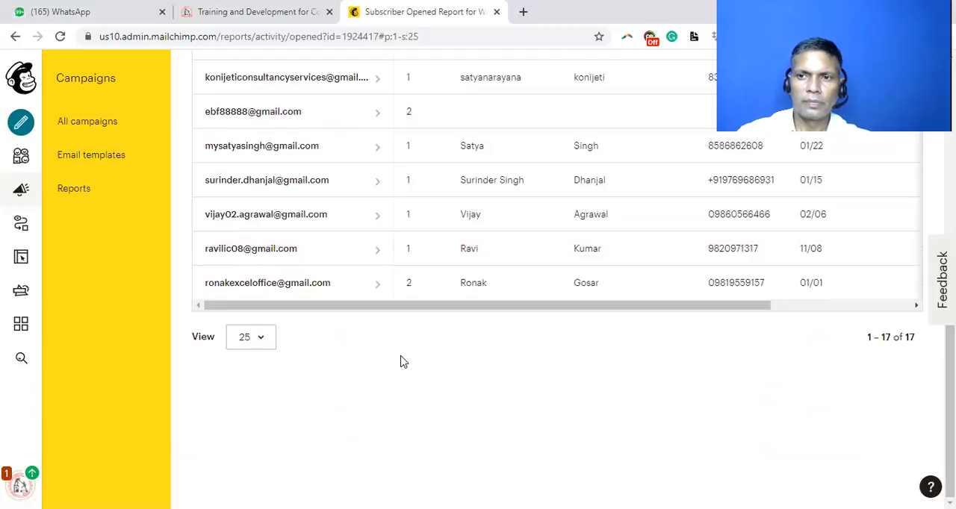
scroll(174, 337, up, 3)
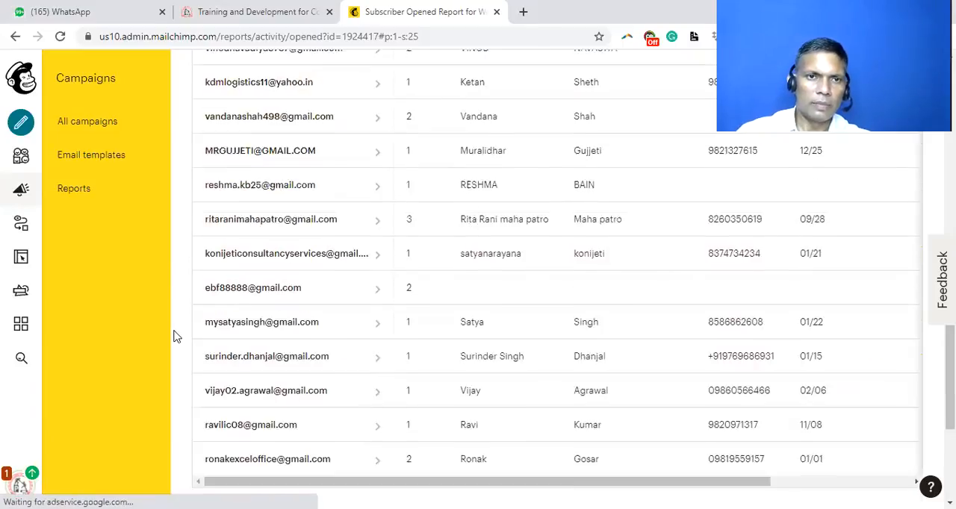
scroll(173, 337, up, 8)
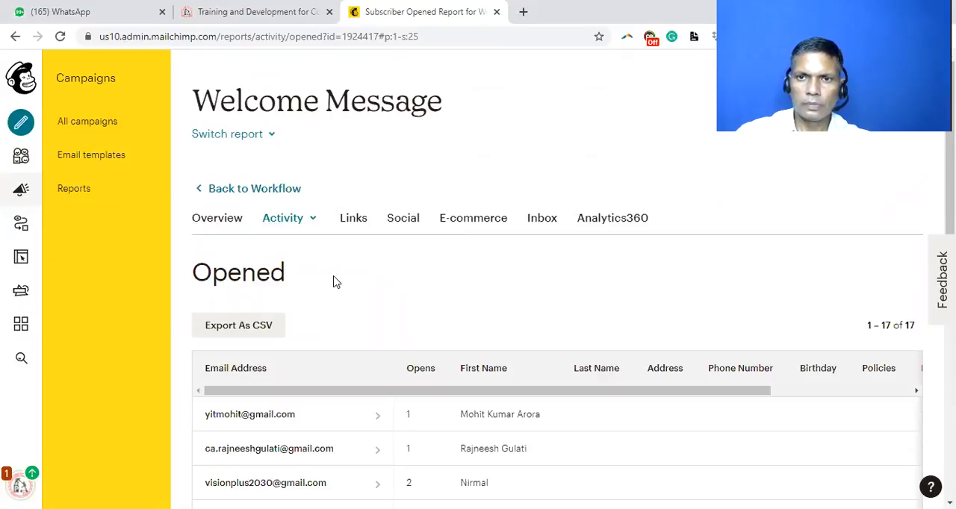
Step: Return to the list of all campaigns and filter it by type to show only Emails
click(23, 194)
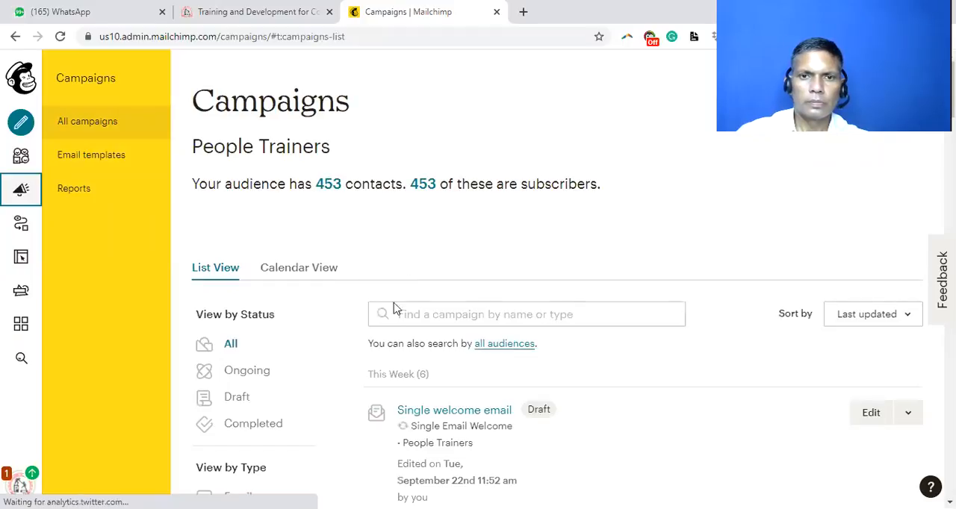
scroll(342, 380, down, 5)
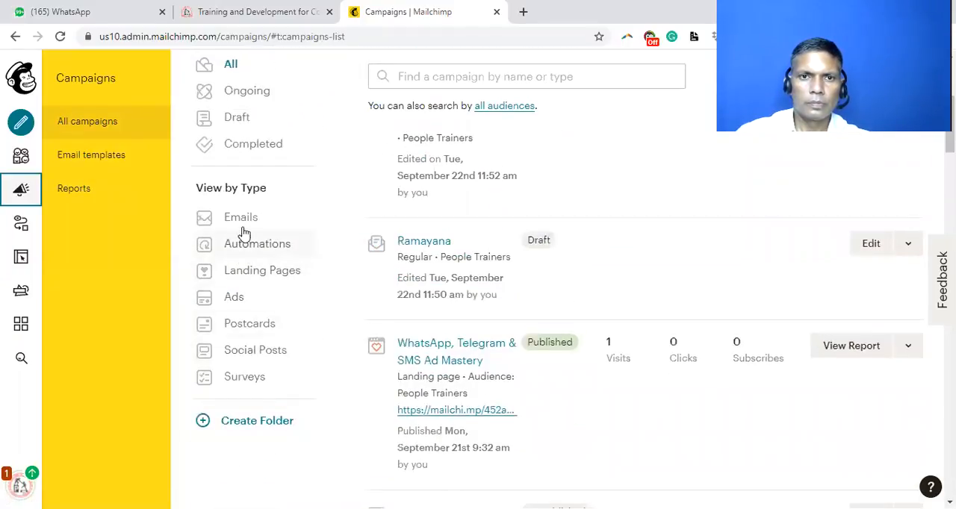
click(246, 220)
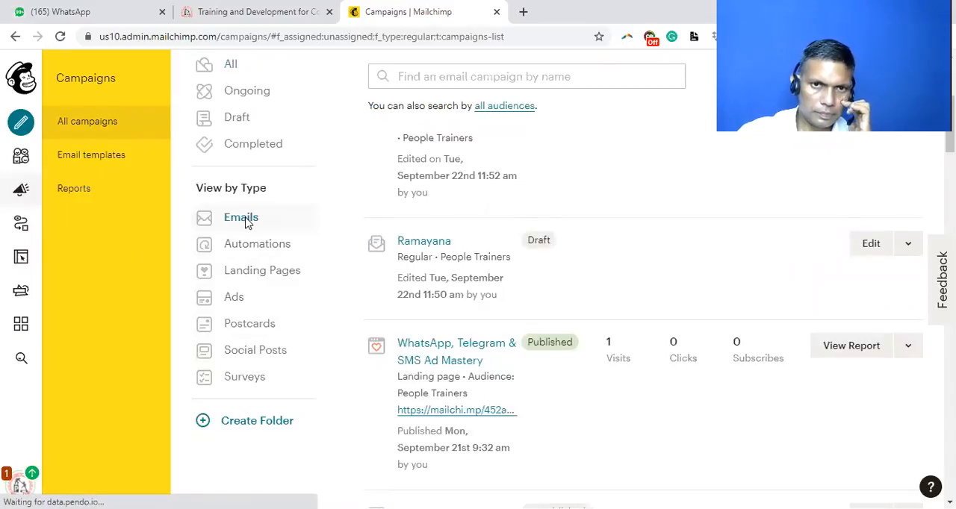
Step: Look through the People Trainers email campaigns, checking which are drafts and which have been sent
scroll(617, 455, down, 15)
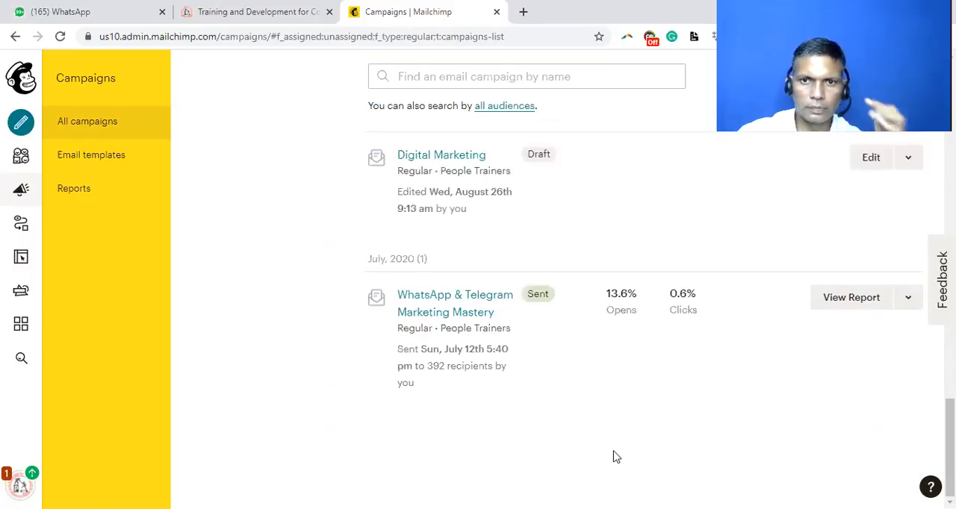
scroll(559, 406, up, 5)
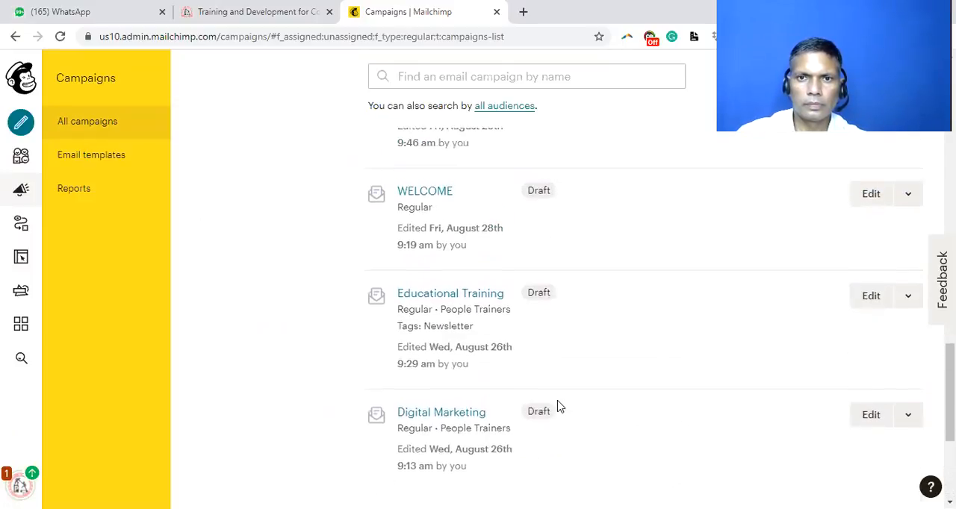
scroll(559, 405, up, 3)
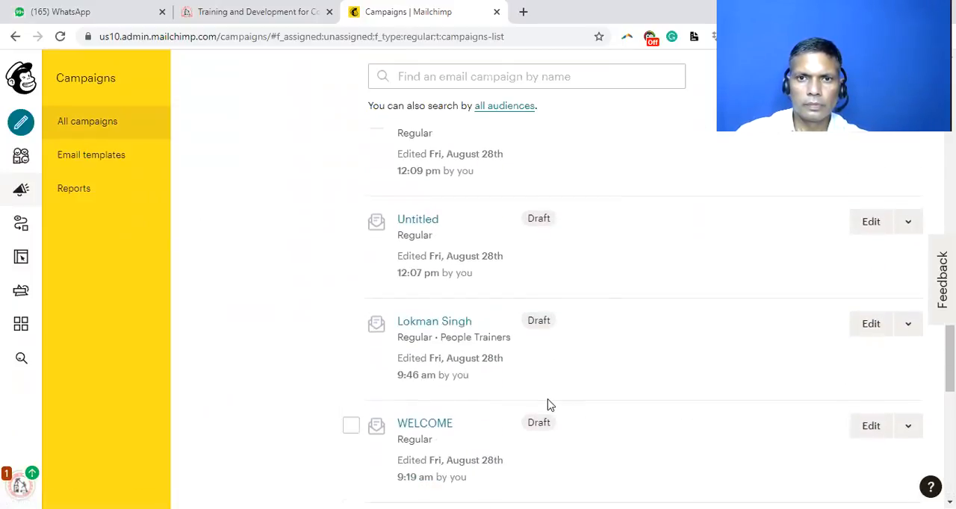
scroll(548, 403, up, 8)
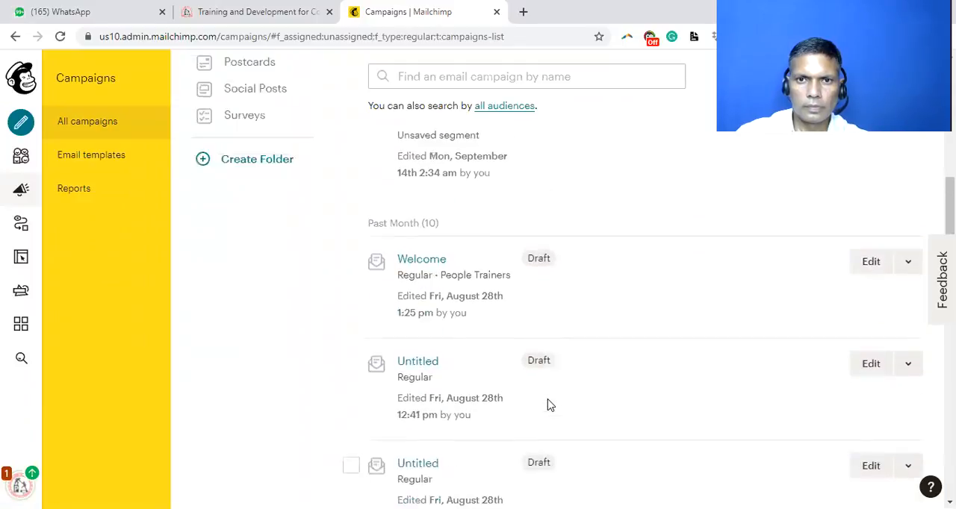
scroll(543, 398, up, 8)
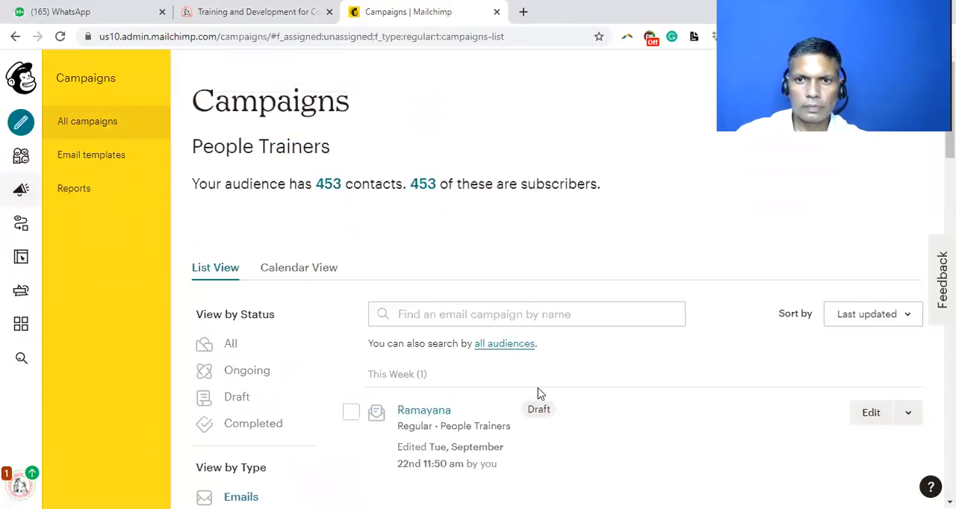
scroll(540, 394, down, 10)
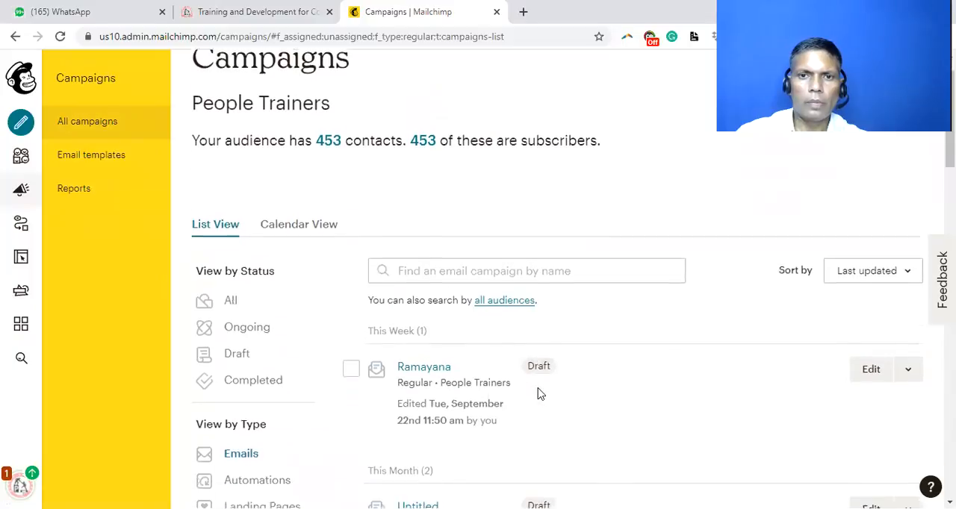